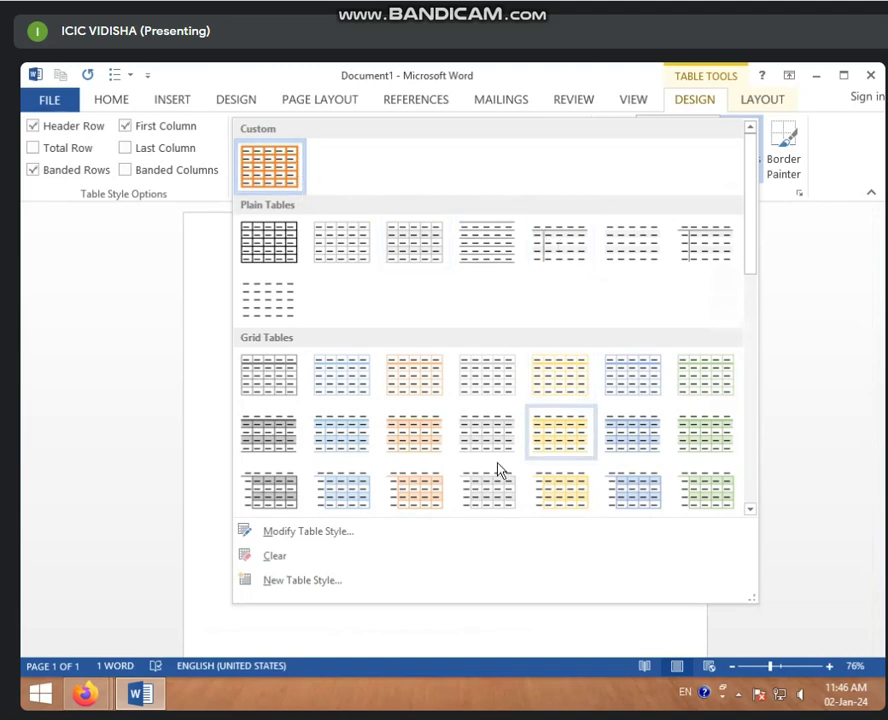
Close the Table Styles gallery to get back to the orange-bordered 4×5 table
click(381, 614)
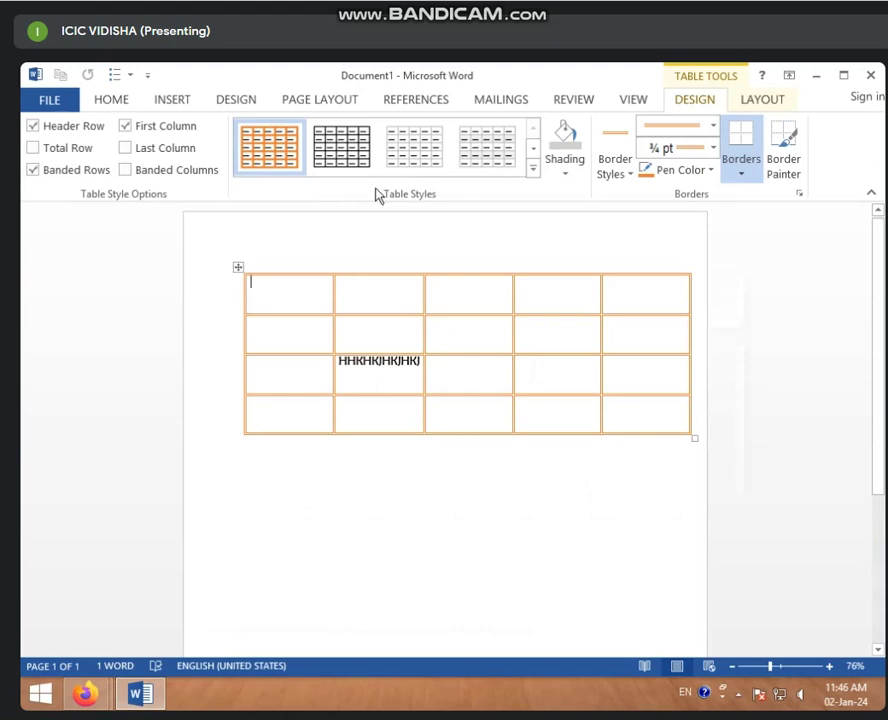
click(564, 175)
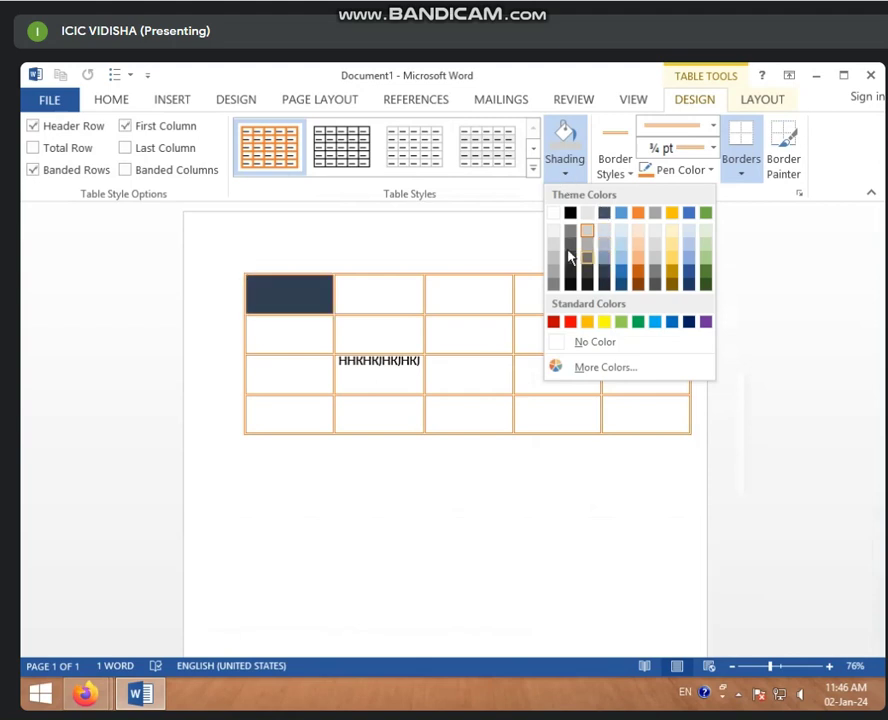
click(422, 230)
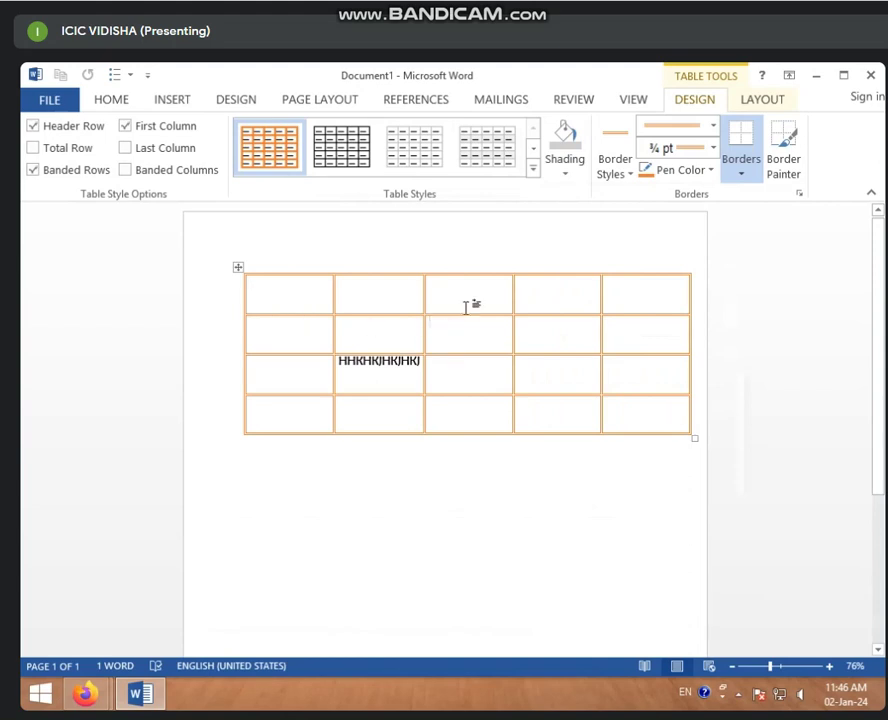
click(563, 174)
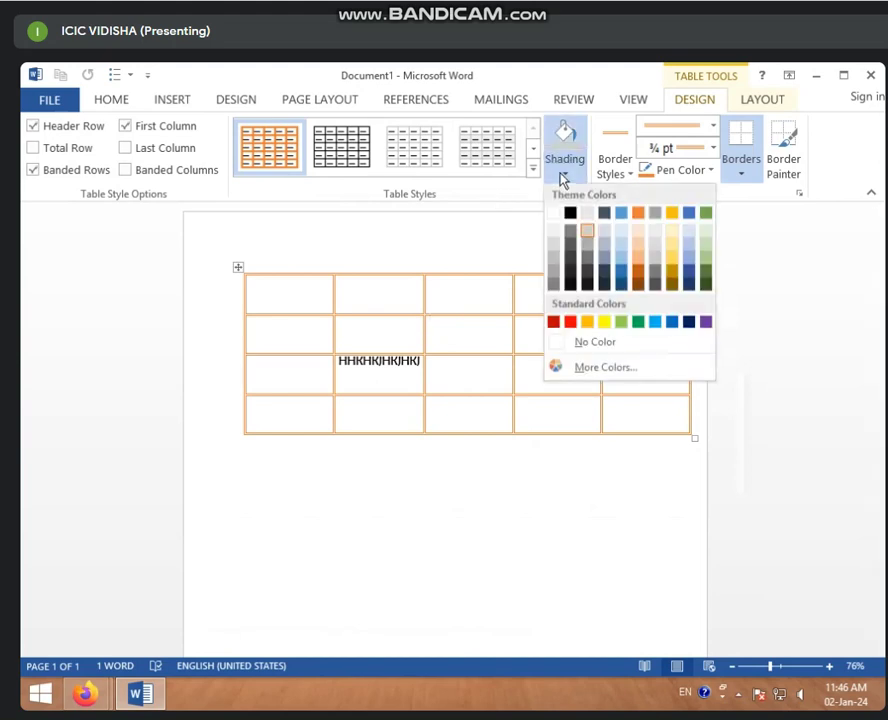
click(624, 258)
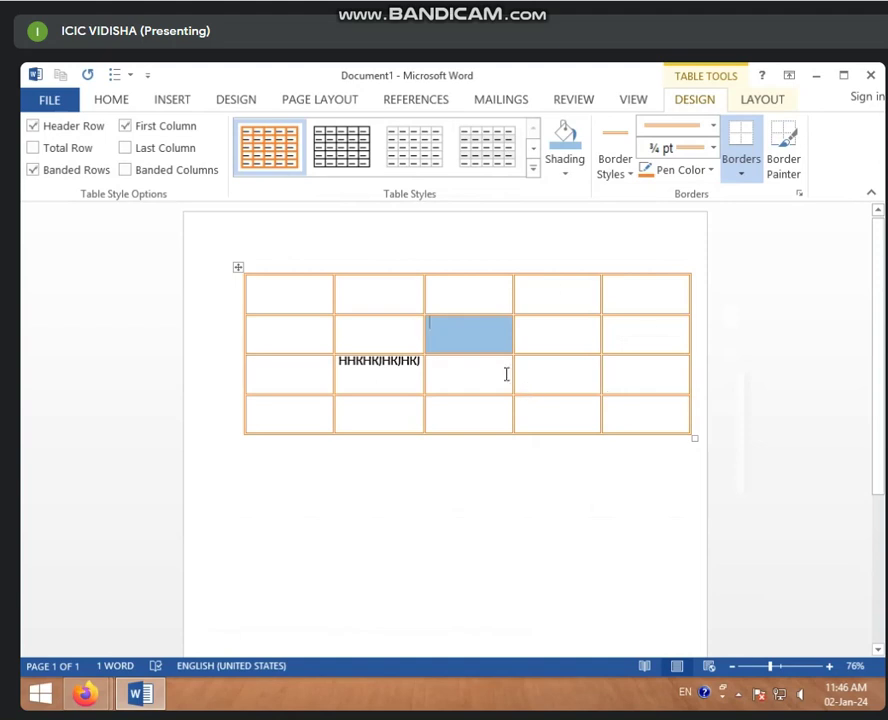
click(240, 265)
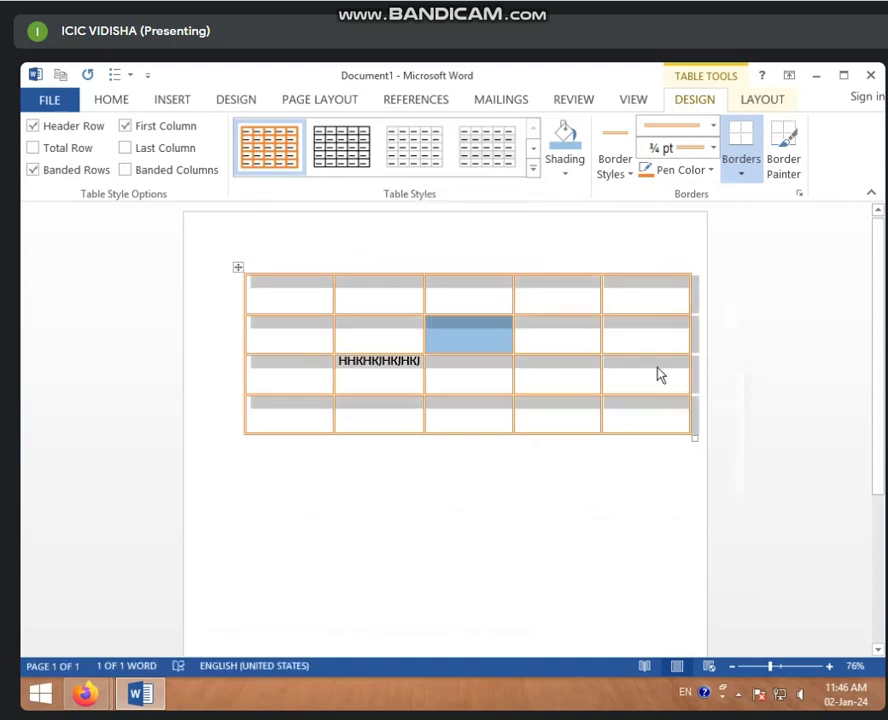
click(566, 175)
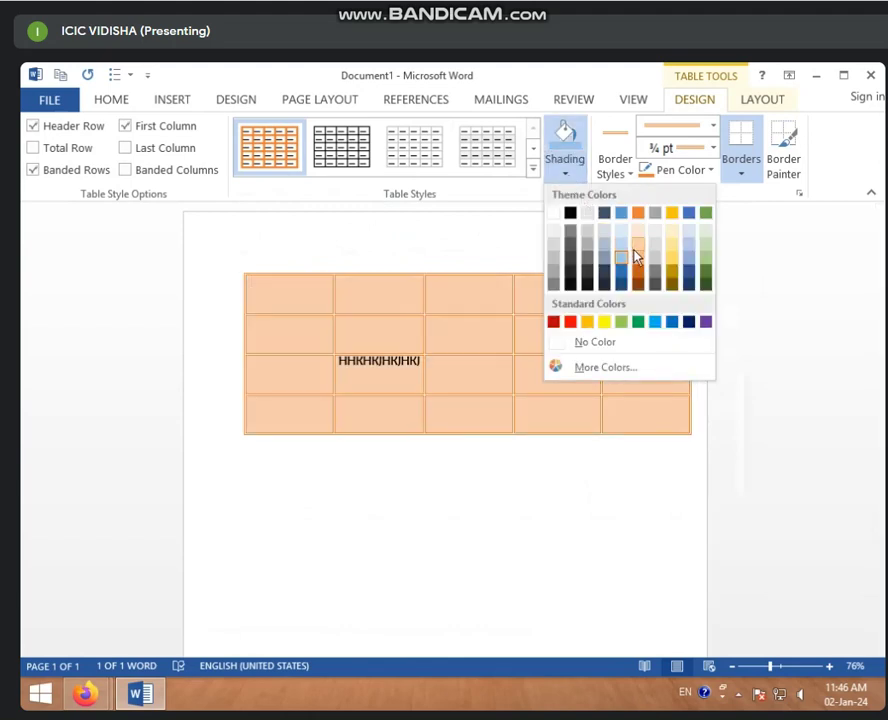
click(636, 231)
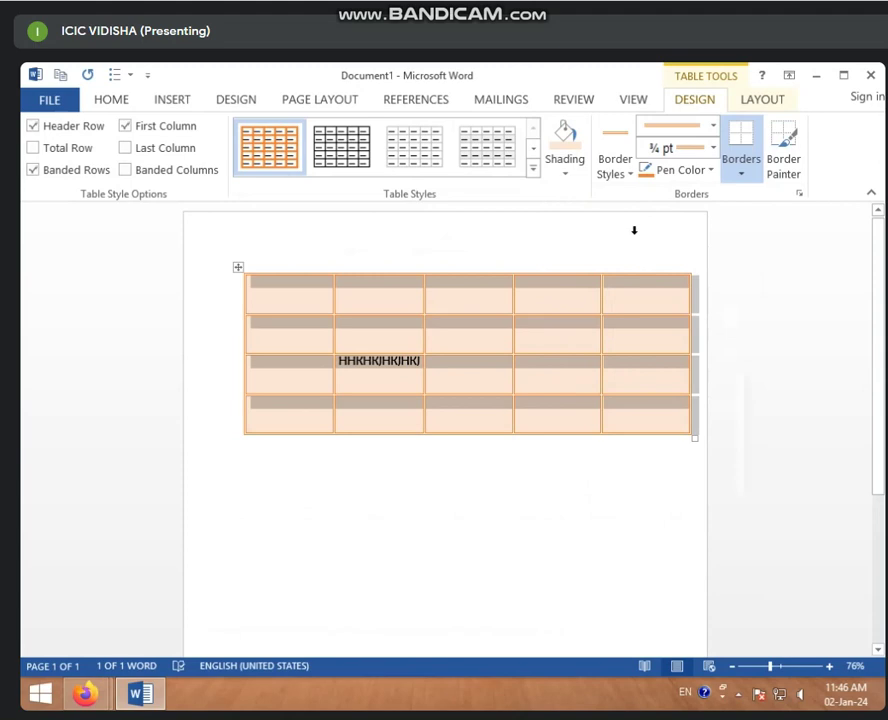
click(564, 176)
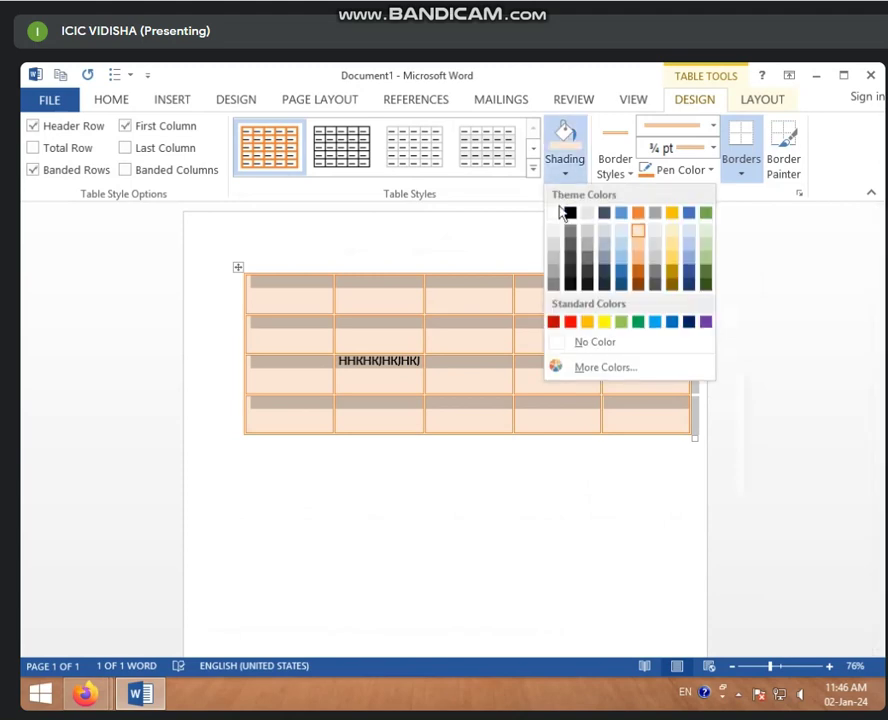
click(554, 213)
Shade the first column light blue and drag it over into column 2
click(369, 293)
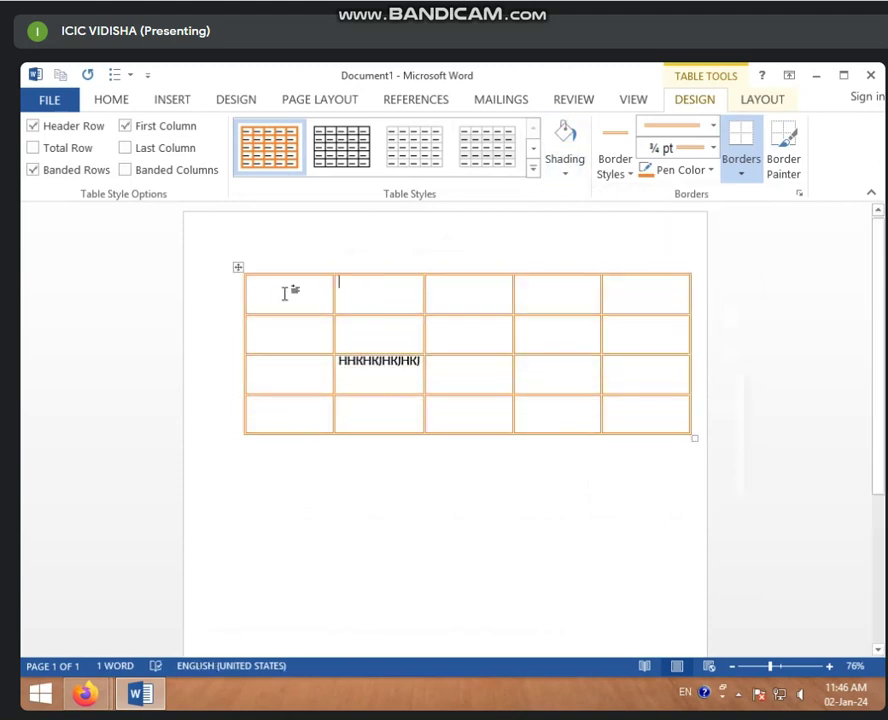
drag(302, 314, 301, 421)
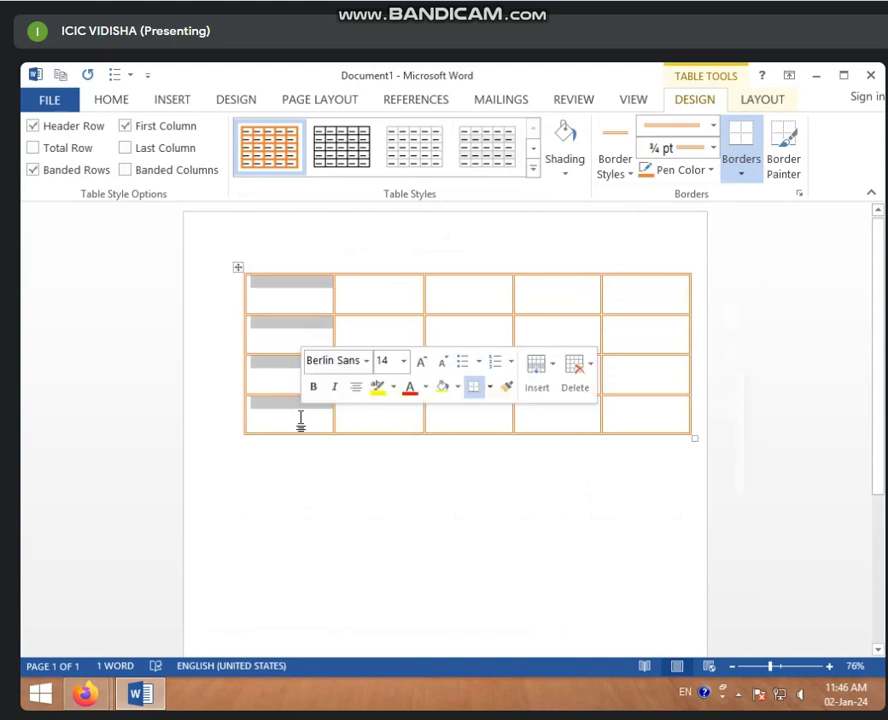
click(565, 168)
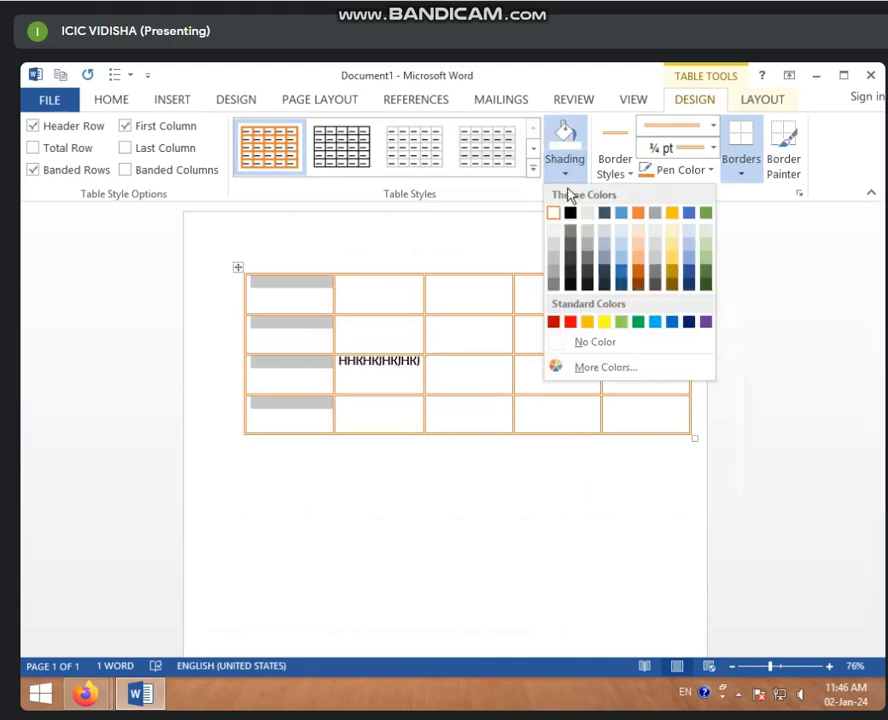
click(620, 238)
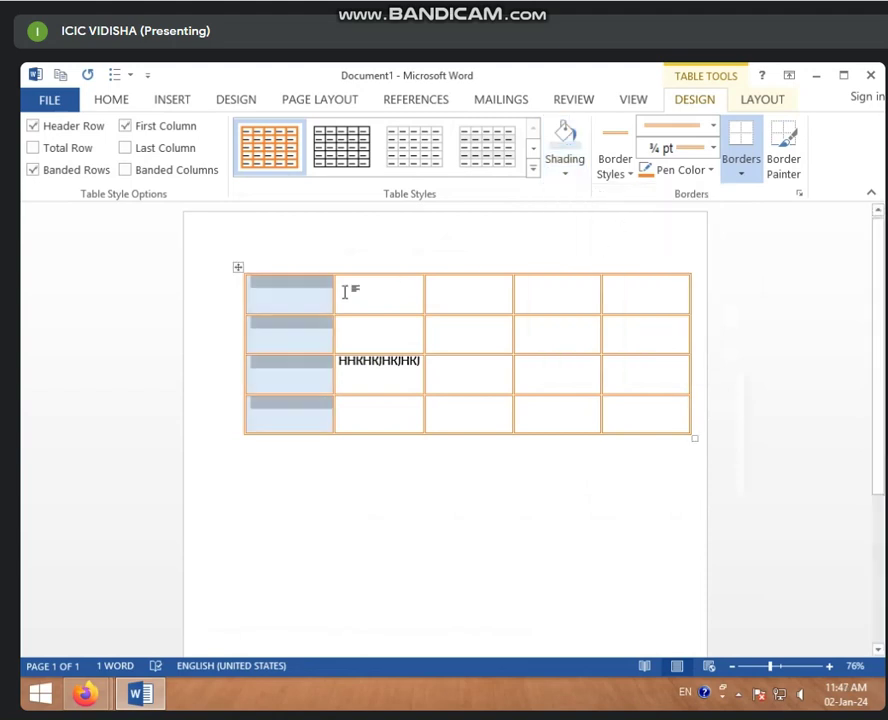
drag(301, 293, 396, 303)
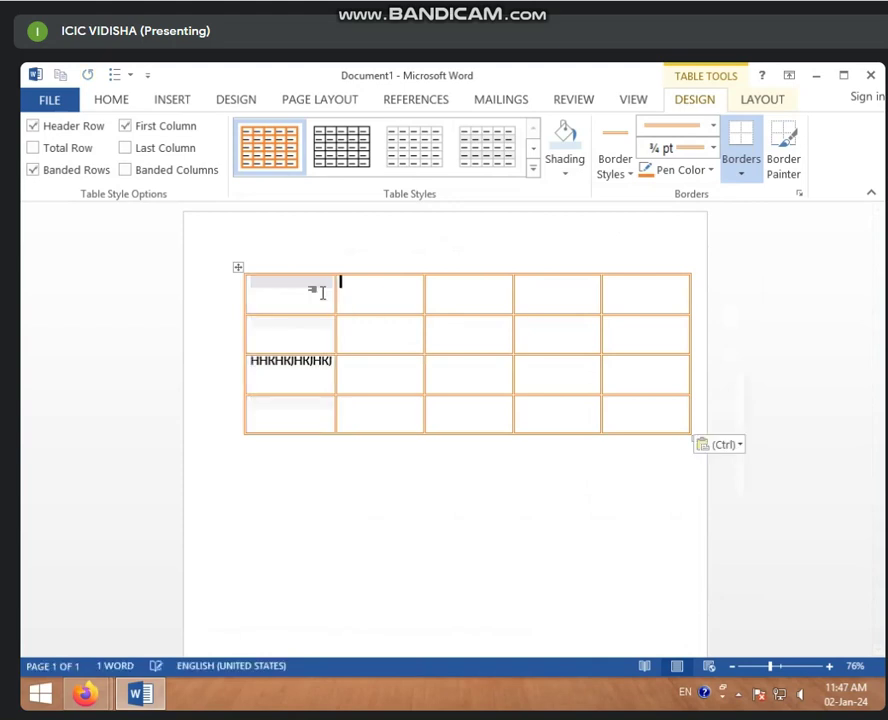
Give the table's top row a light grey-blue shading
drag(308, 294, 641, 296)
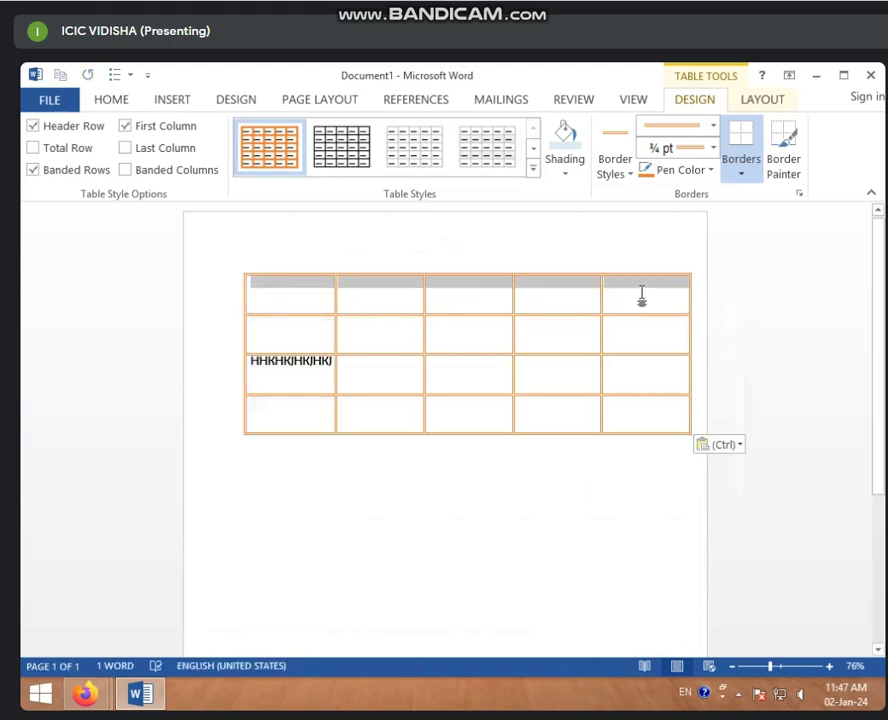
click(563, 174)
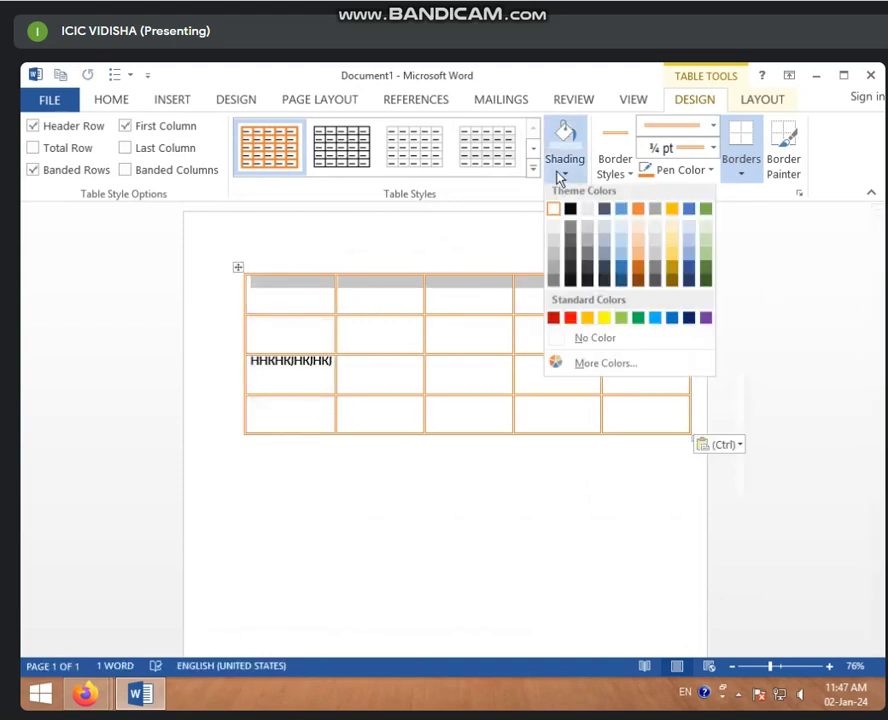
click(606, 236)
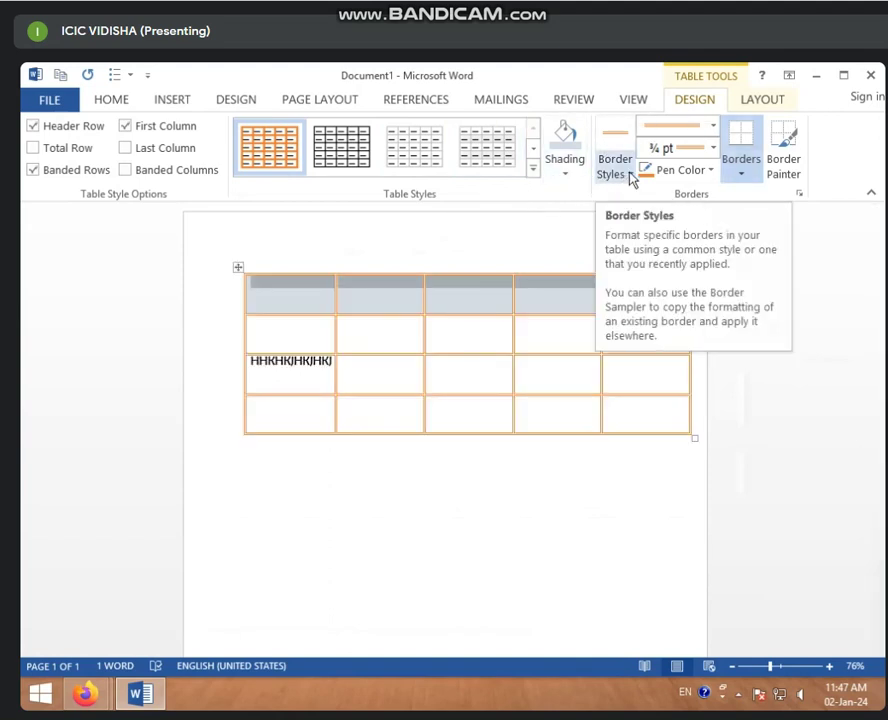
Set the border pen to a thin blue ½ pt border style
click(629, 175)
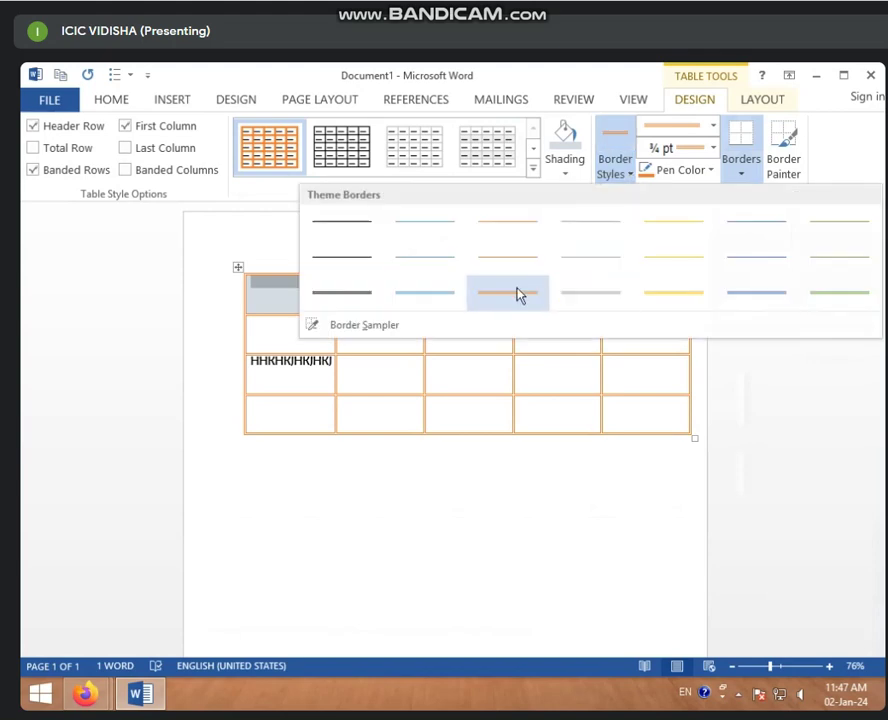
click(590, 291)
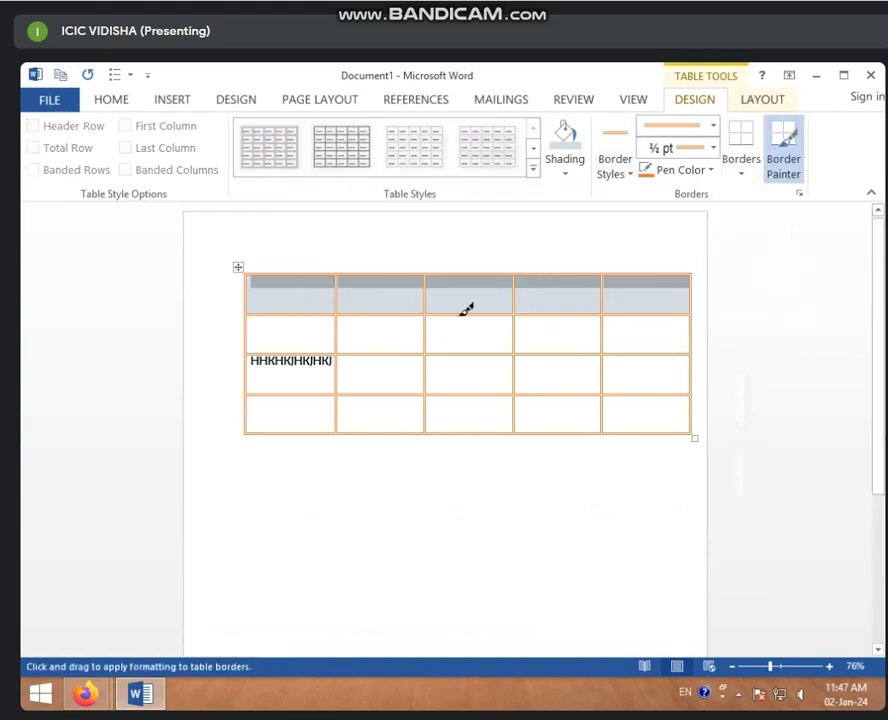
click(620, 180)
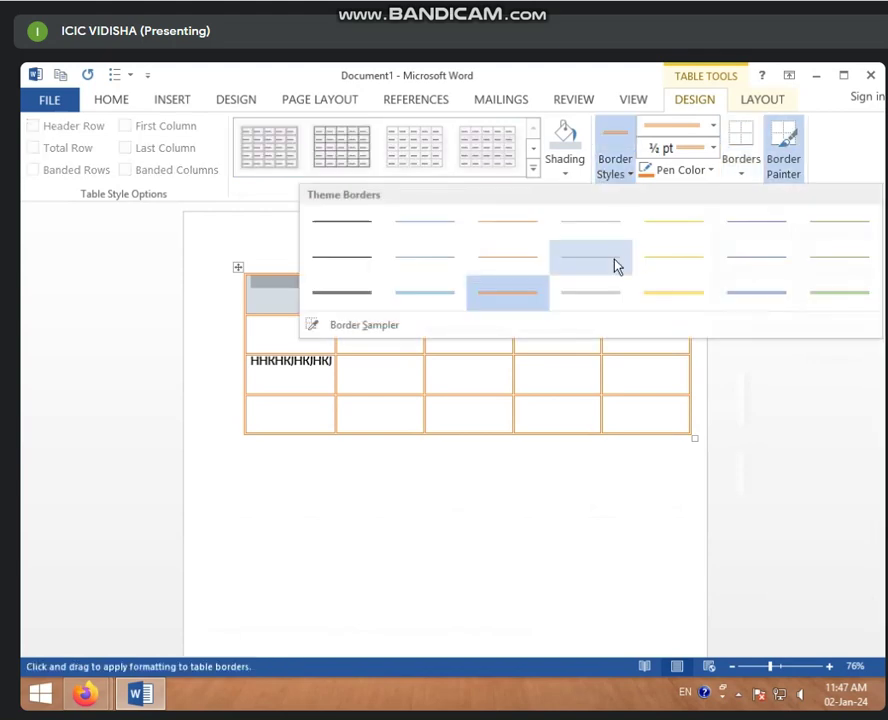
click(443, 300)
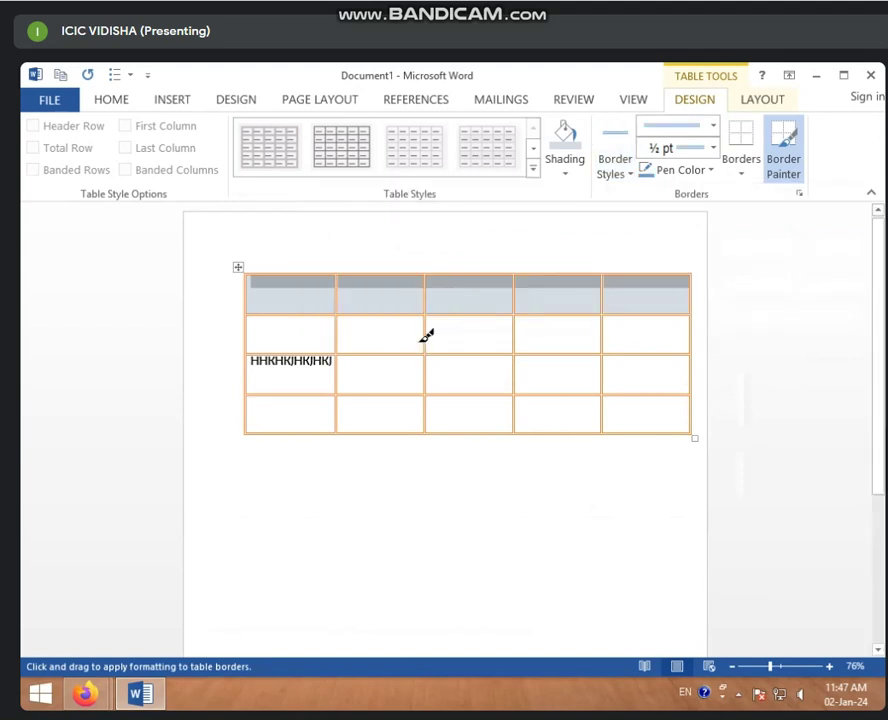
Paint the row 2/3 and 3/4 borders, bottom-left cell edge, and column lines blue
drag(399, 350, 613, 343)
drag(344, 270, 342, 410)
drag(256, 388, 661, 389)
drag(280, 422, 680, 430)
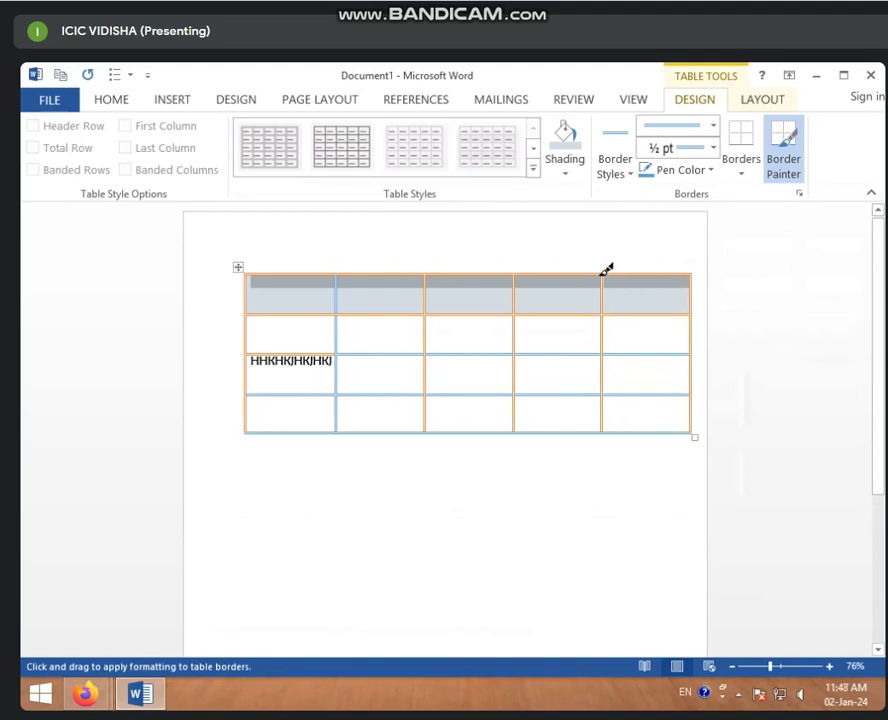
drag(606, 284, 605, 377)
drag(521, 272, 511, 425)
Paint 3 pt borders below rows 2 and 3 in columns 4–5
click(714, 127)
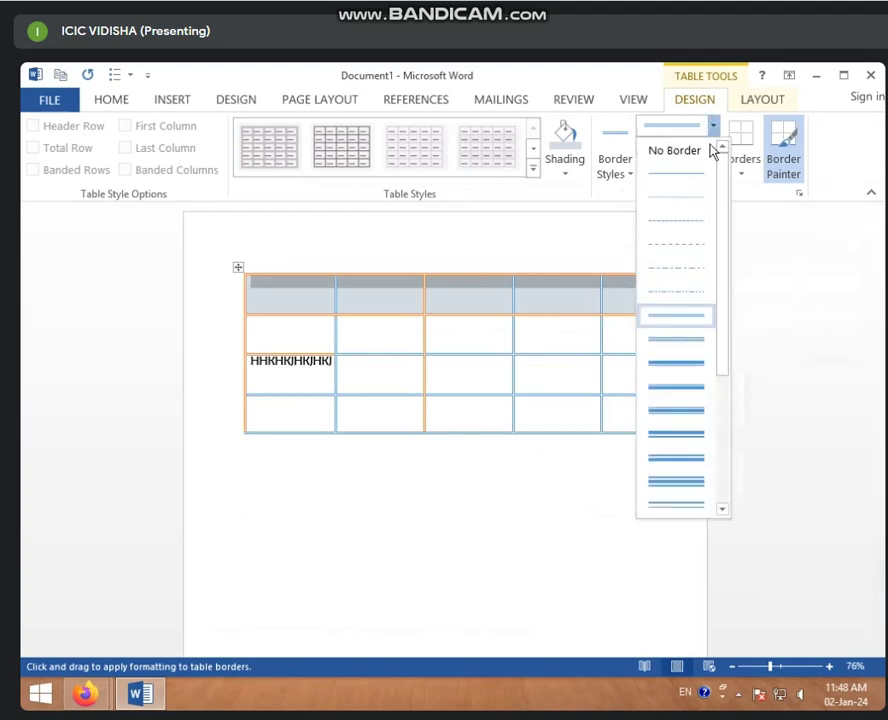
click(686, 366)
click(592, 352)
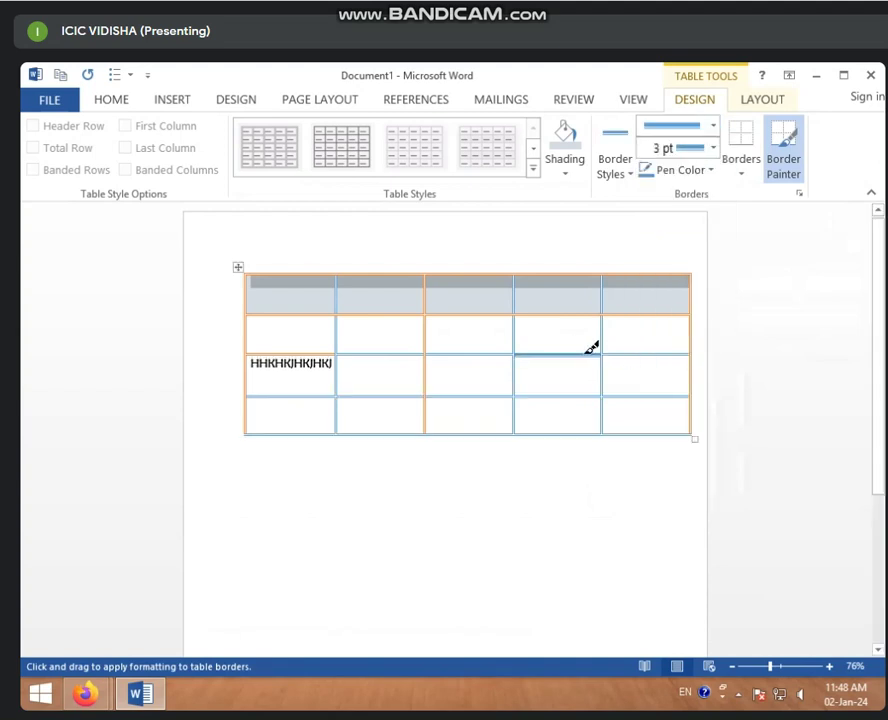
click(636, 350)
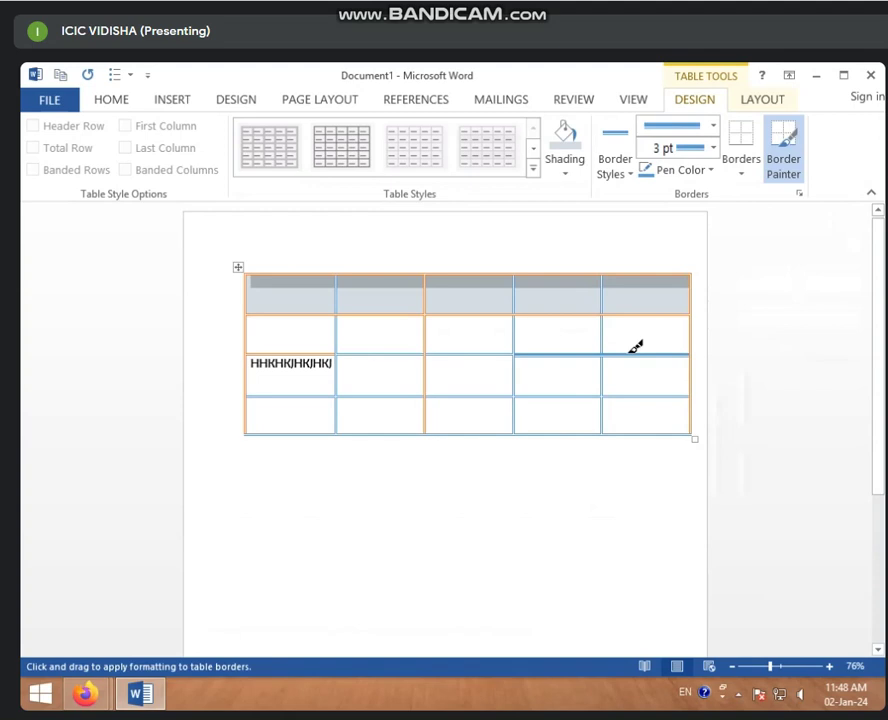
click(637, 395)
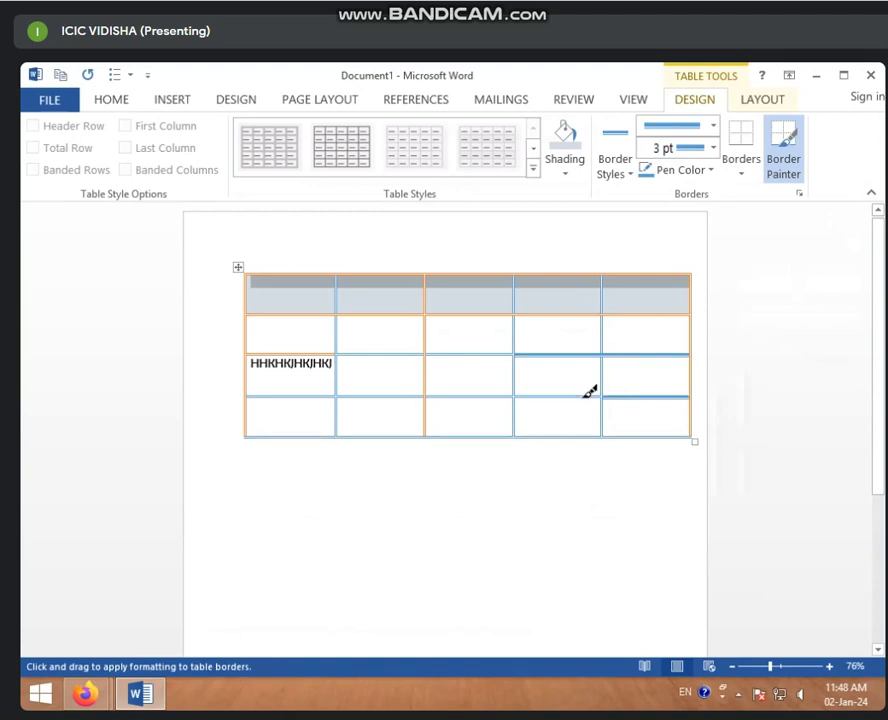
click(577, 394)
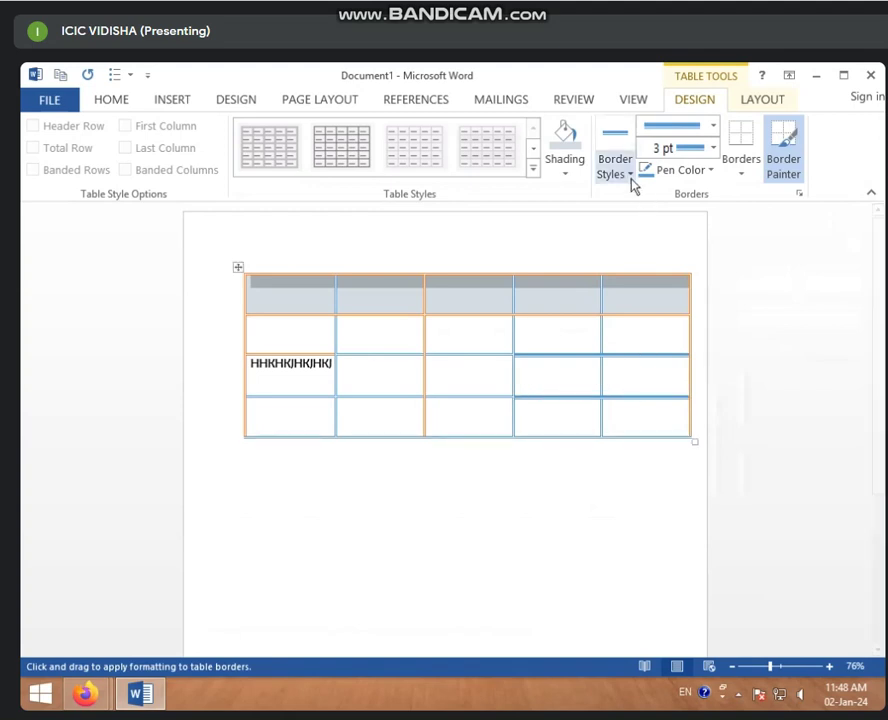
Paint 4½ pt borders atop rows 3 and 4 in column 3, and 6 pt atop row 3 in column 4
click(713, 149)
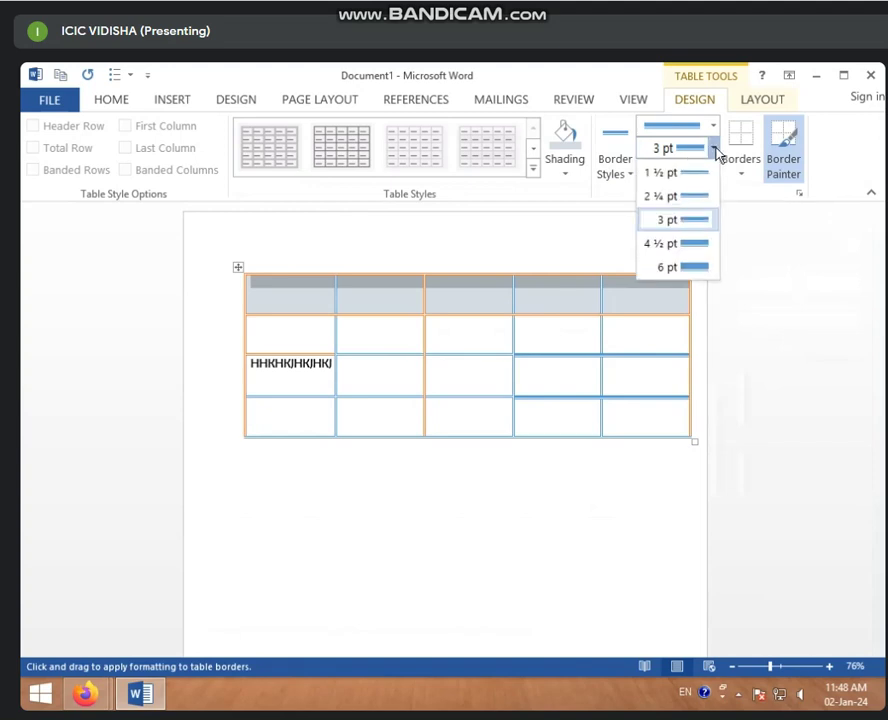
click(697, 243)
click(492, 354)
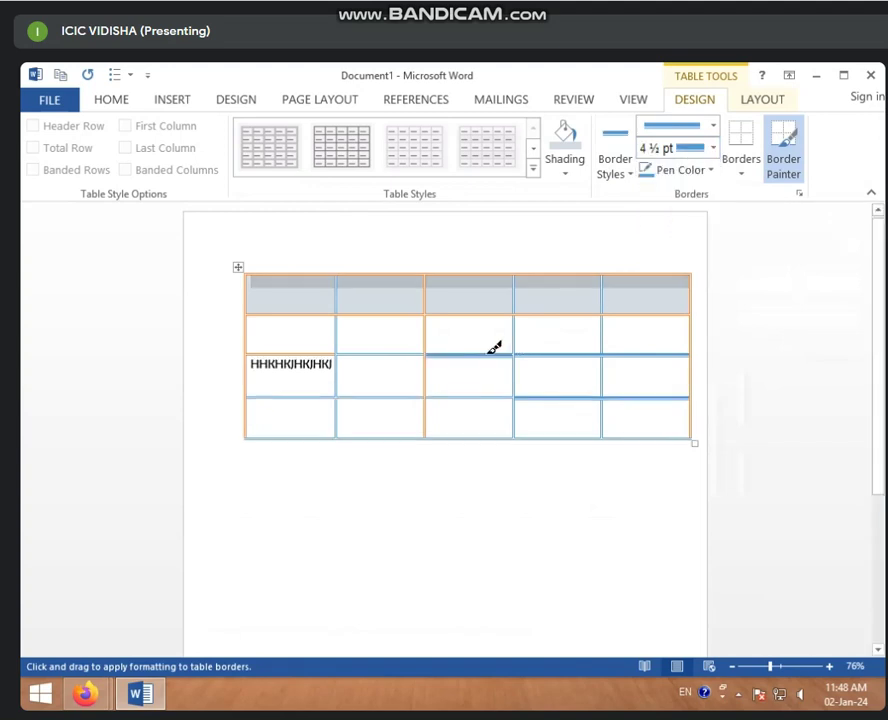
click(478, 397)
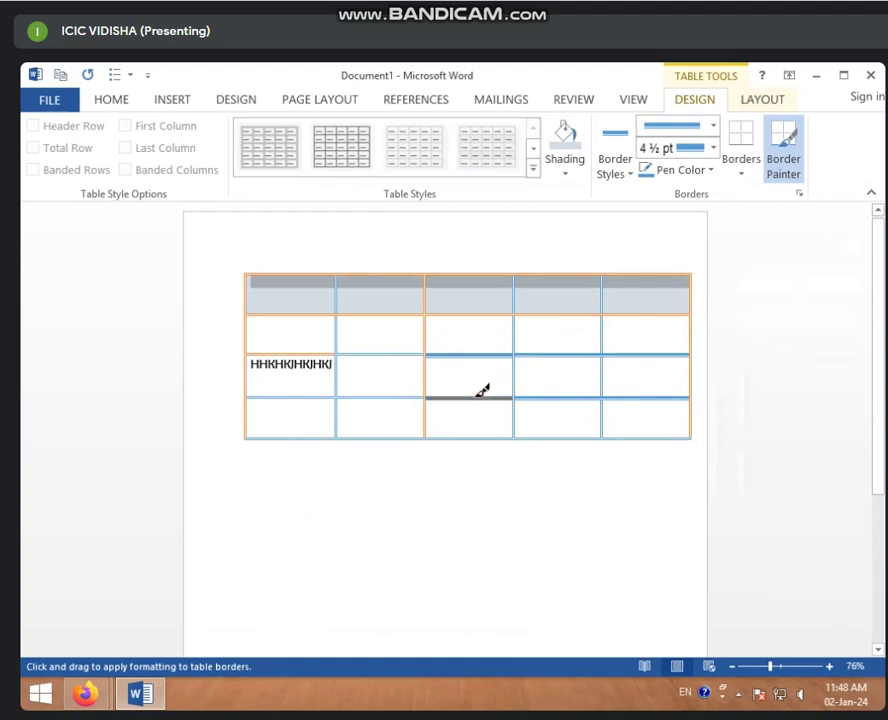
click(713, 149)
click(690, 266)
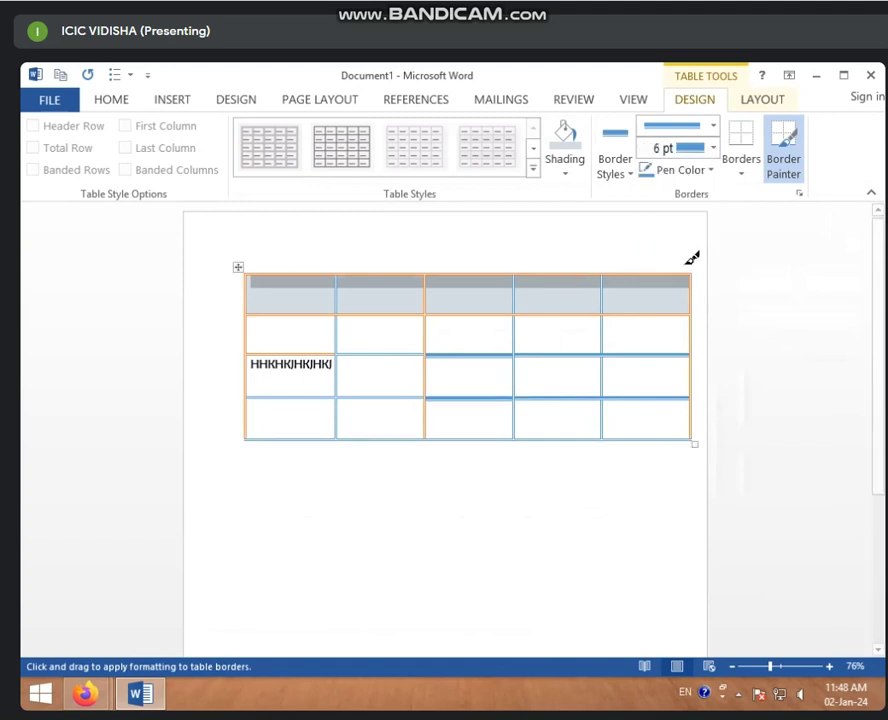
click(553, 355)
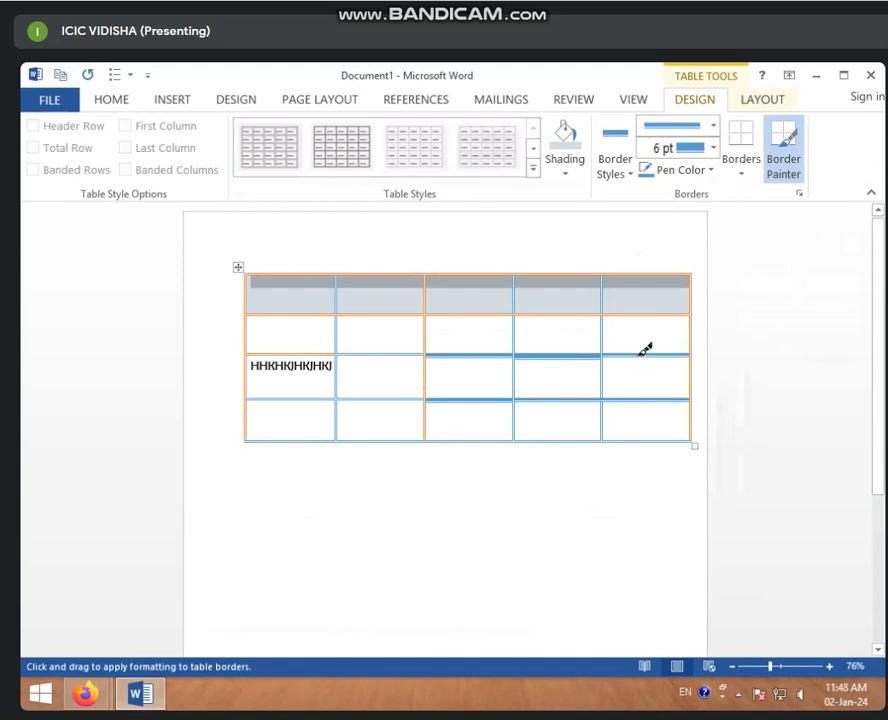
Switch the pen colour to grey and paint the row 2/3 border across columns 2–5
click(711, 172)
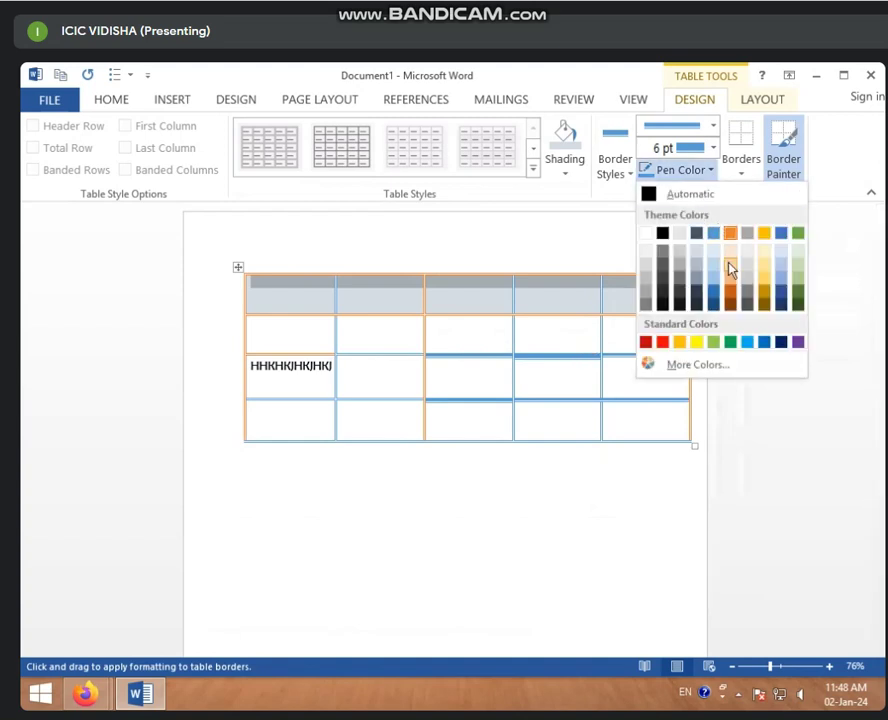
click(749, 234)
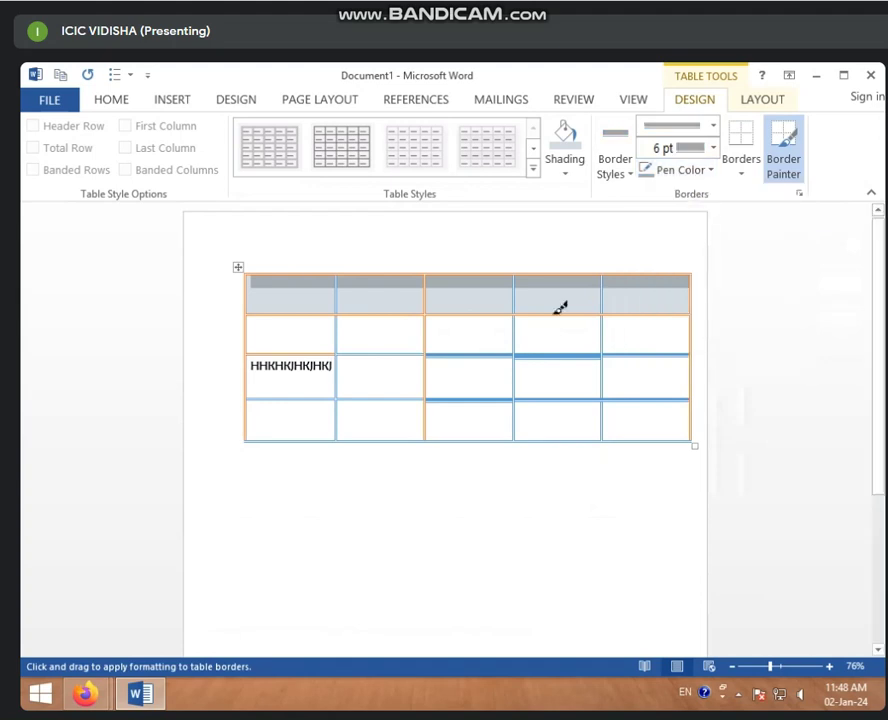
click(415, 355)
click(447, 353)
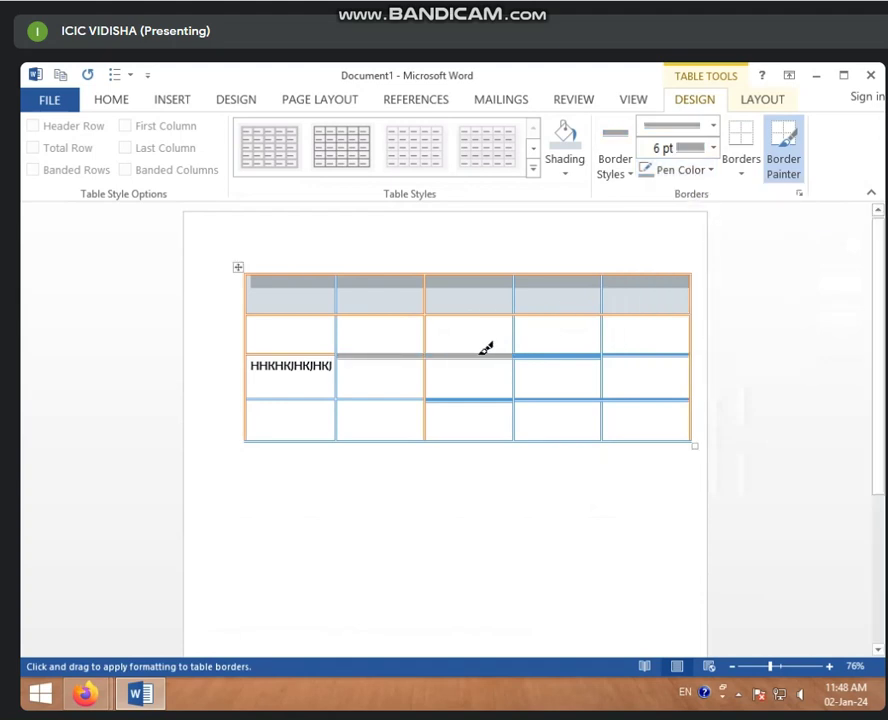
click(549, 353)
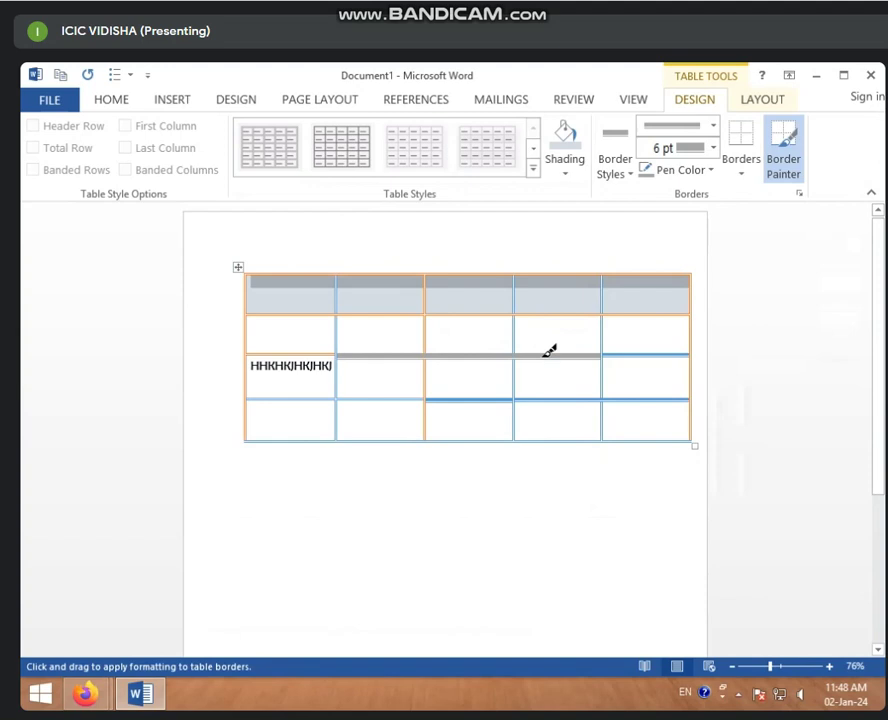
click(630, 352)
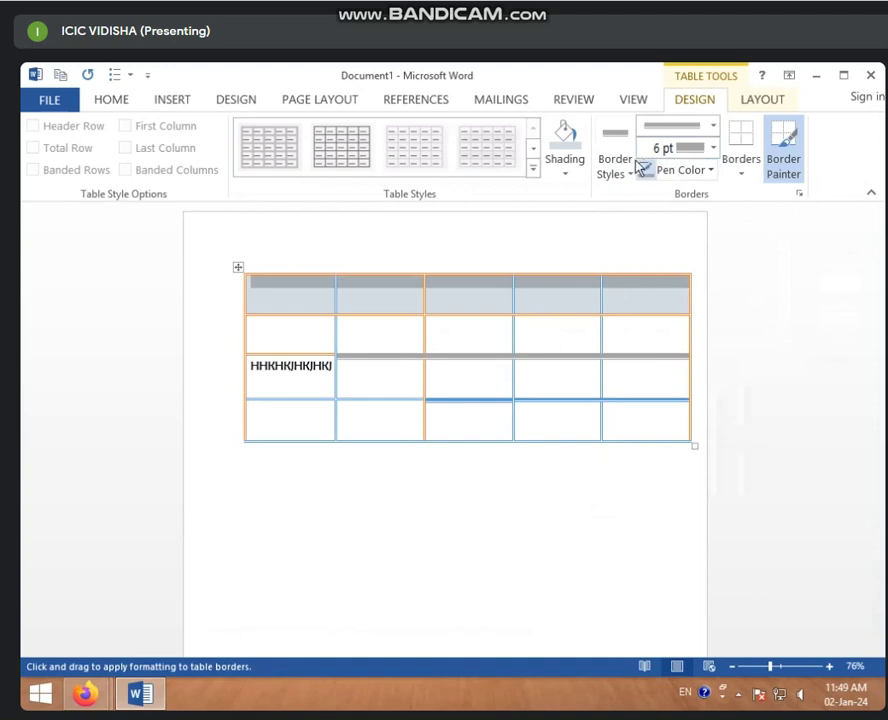
Set the border pen to an orange ¾ pt double line and turn Border Painter off
click(631, 175)
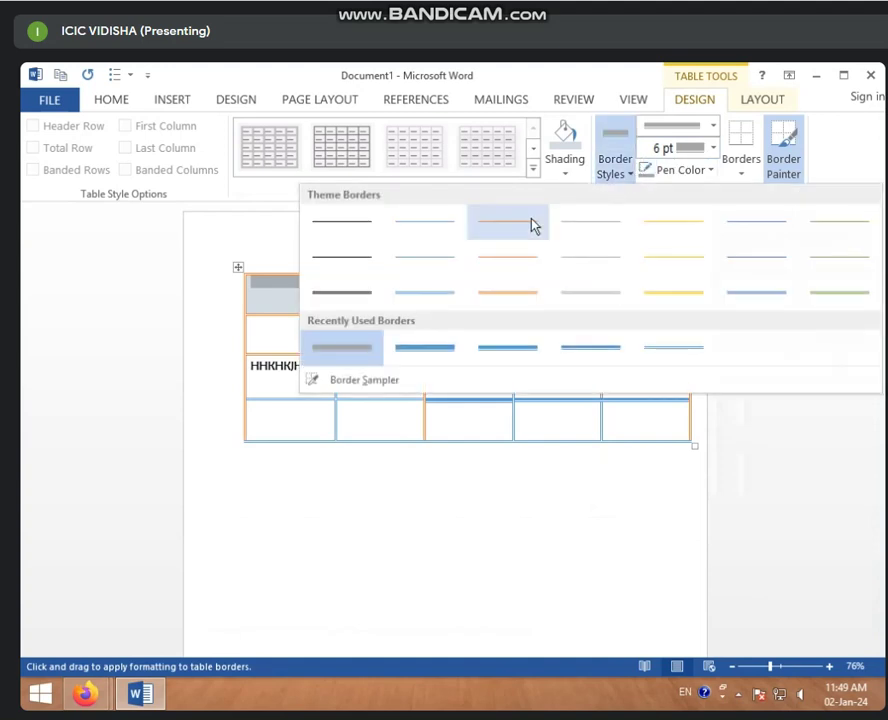
click(369, 259)
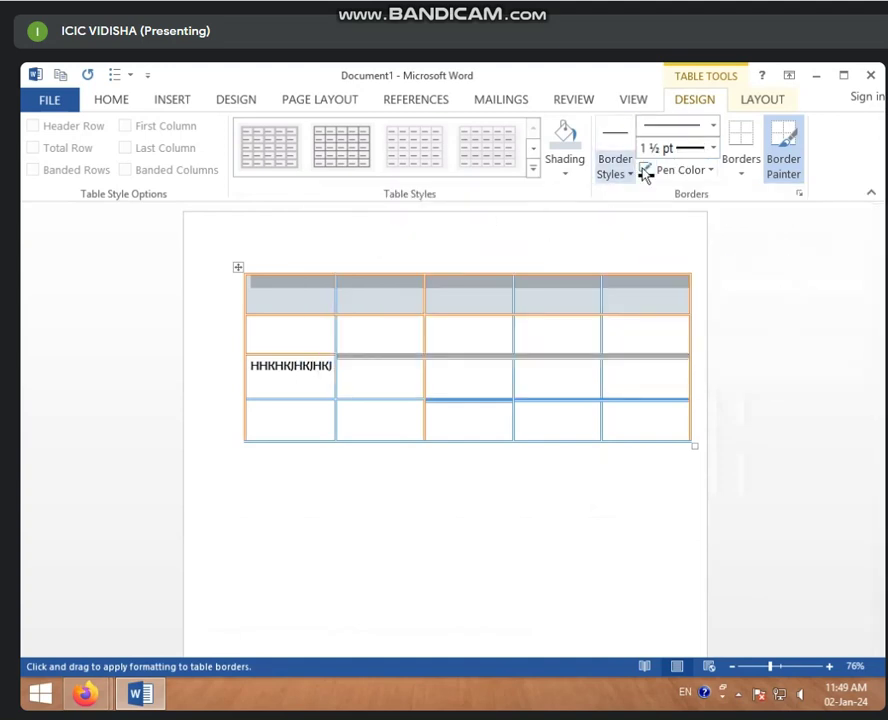
click(712, 126)
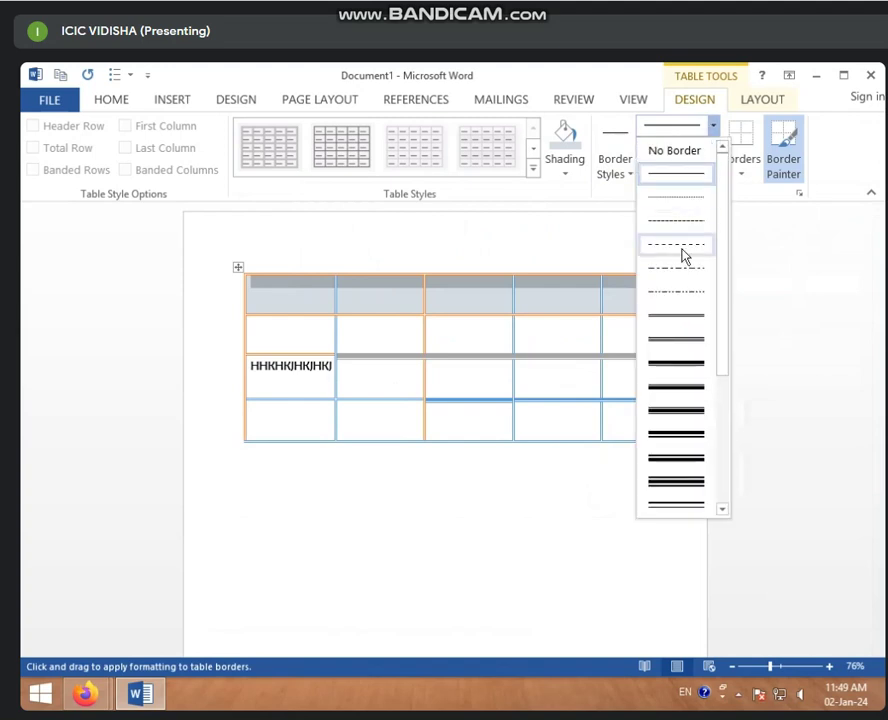
click(672, 342)
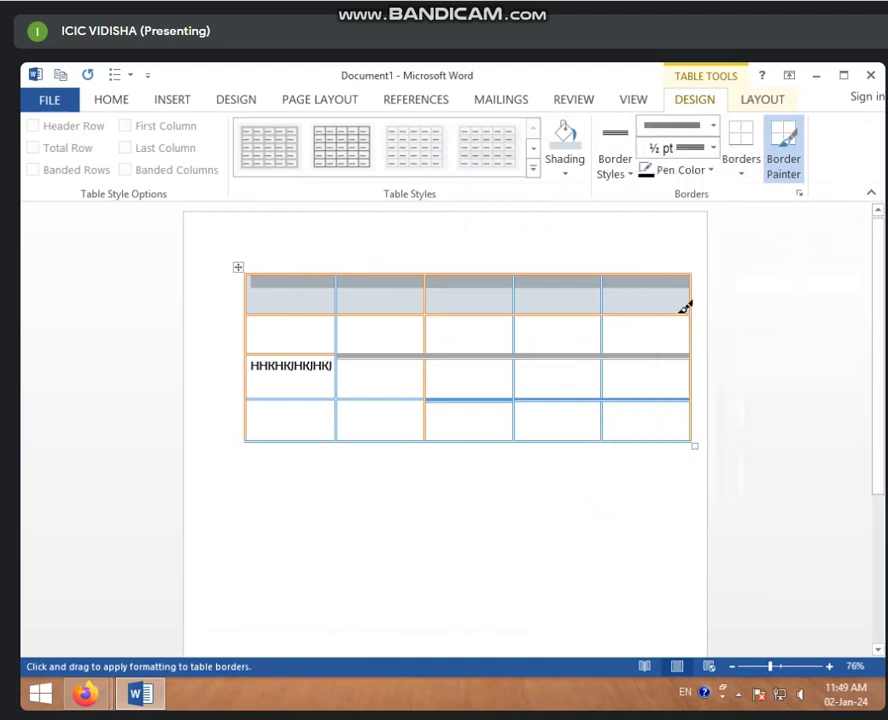
click(713, 148)
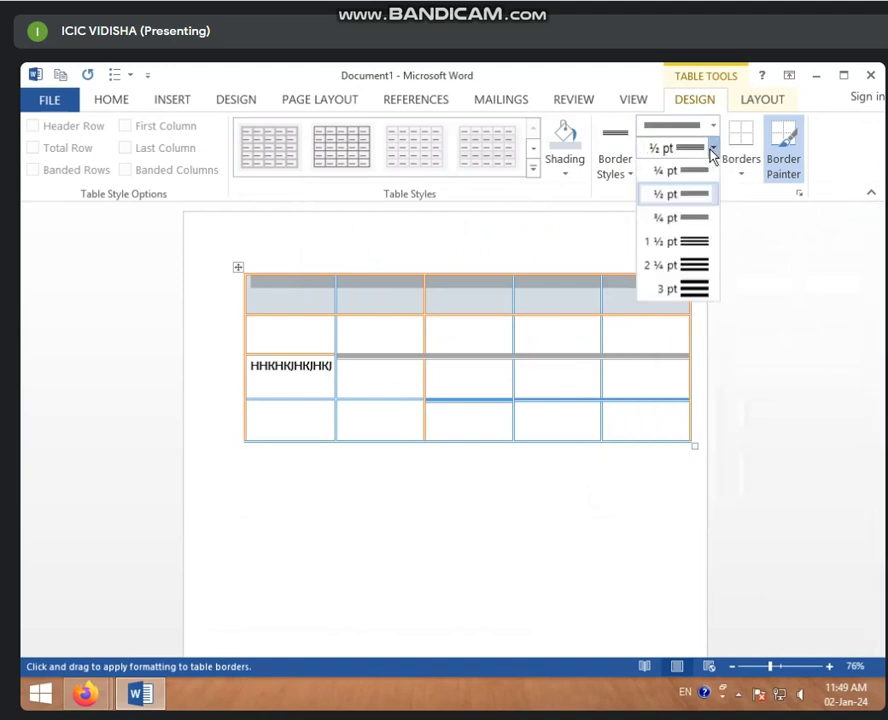
click(696, 220)
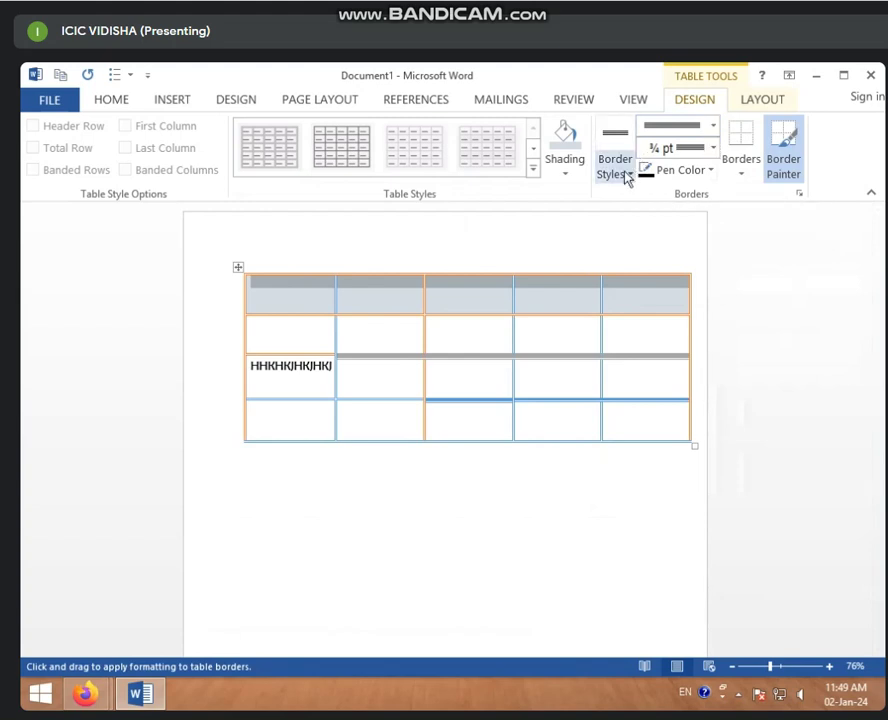
click(708, 172)
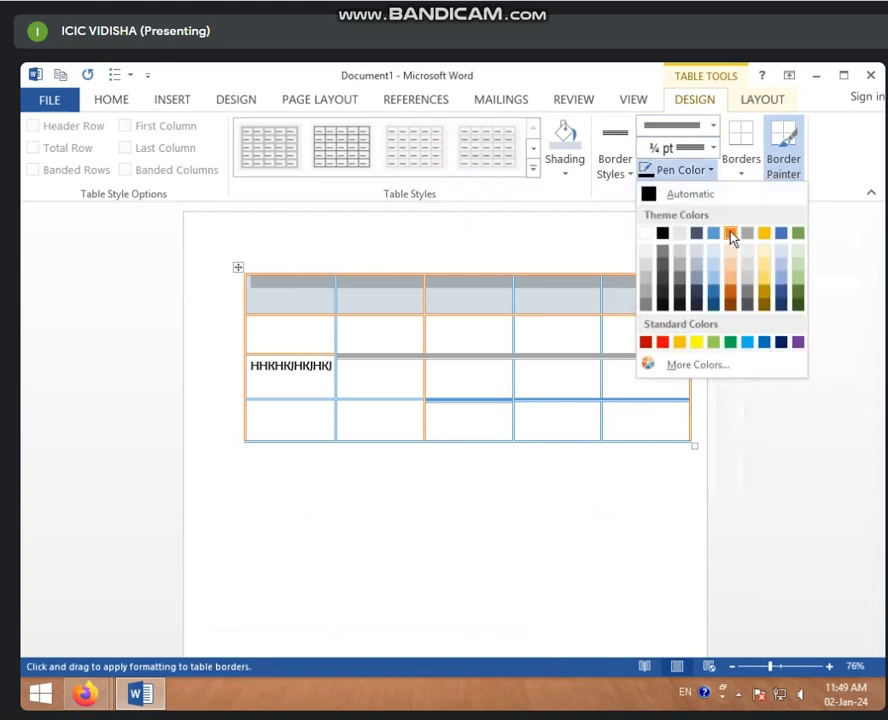
click(731, 235)
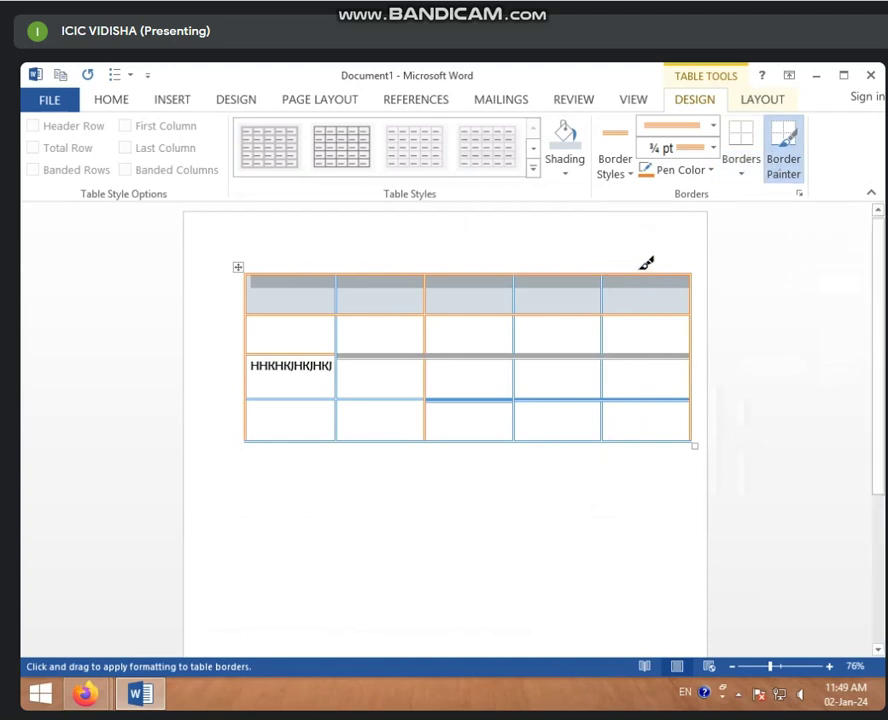
click(777, 166)
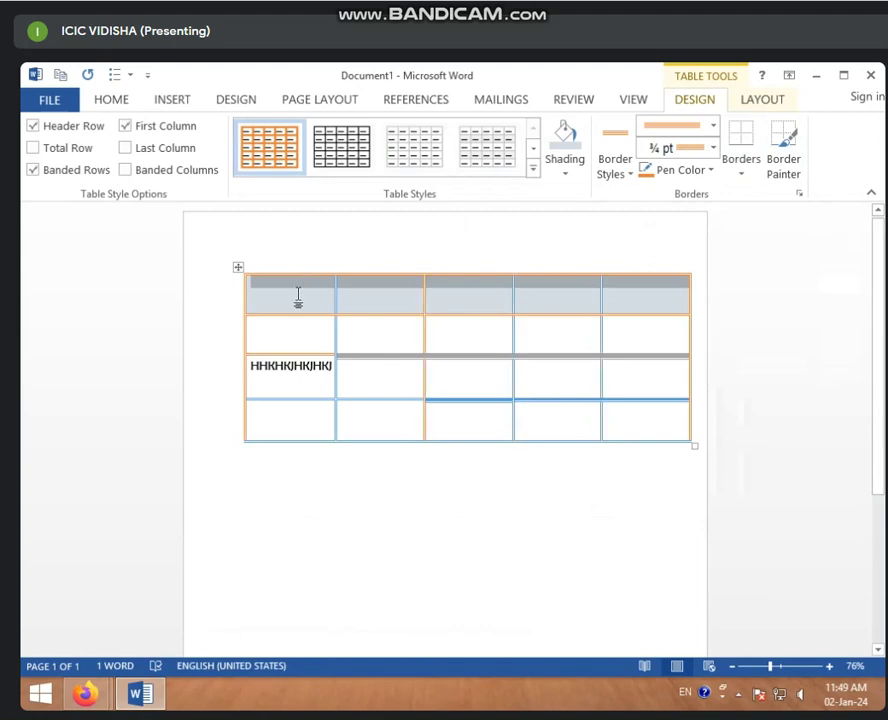
Select the whole table, clear all its borders, then add a bottom border
click(239, 268)
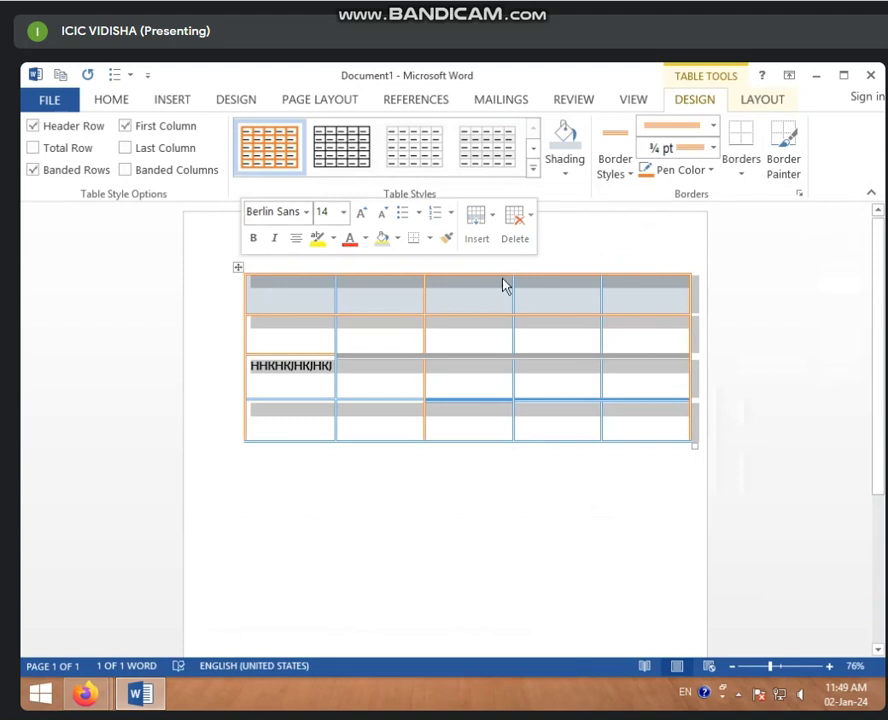
click(742, 176)
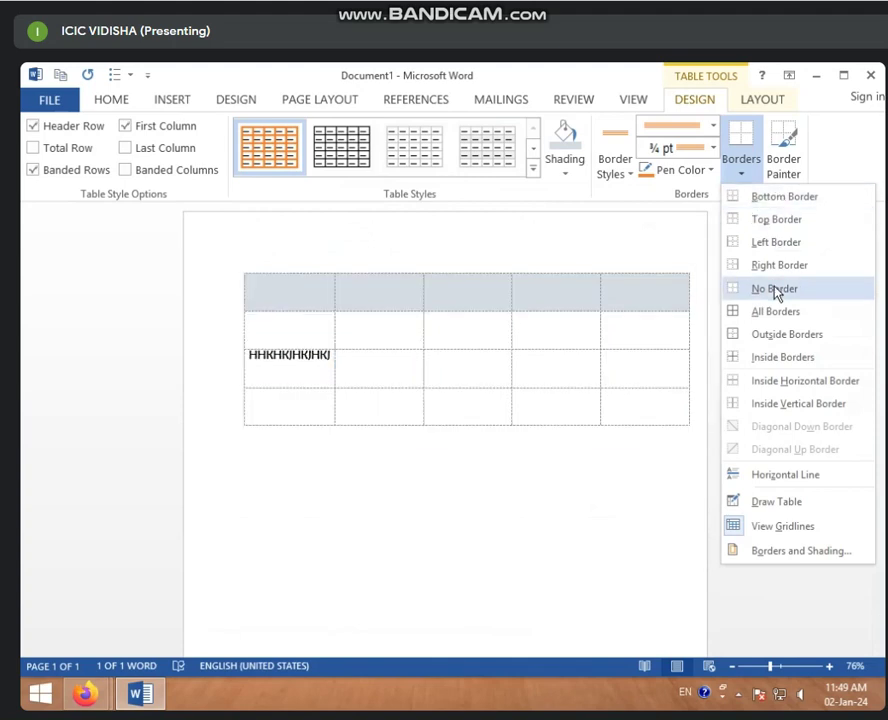
click(775, 290)
click(740, 178)
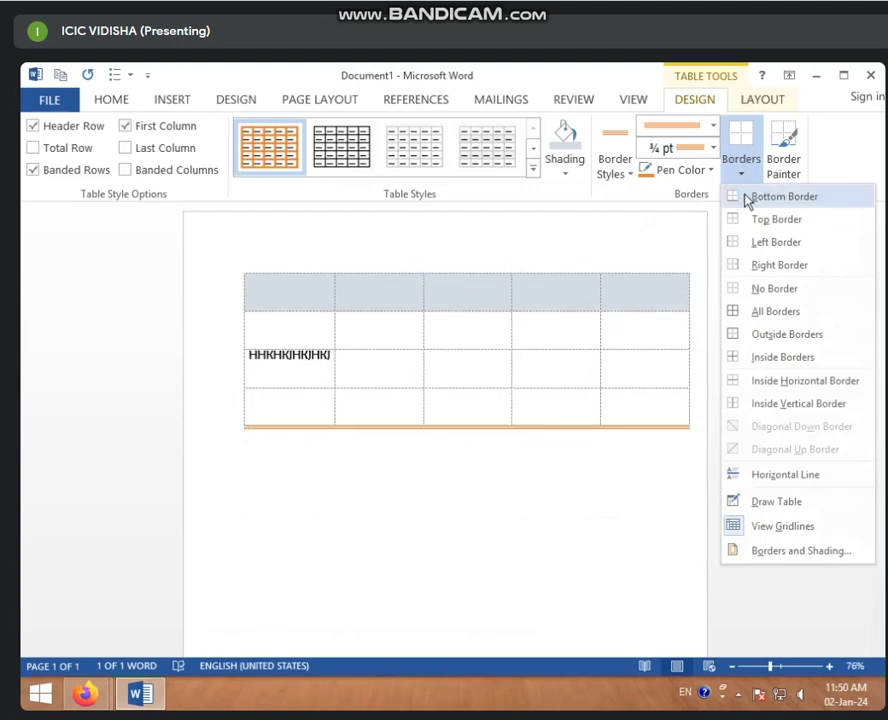
click(745, 200)
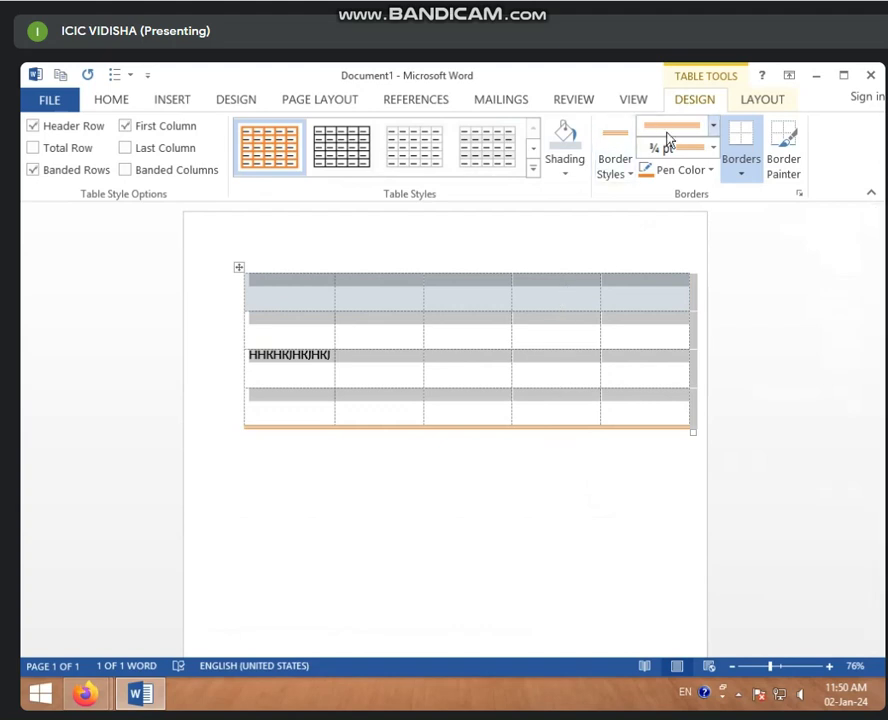
Add top, left and right borders, then remove all borders again with No Border
click(740, 177)
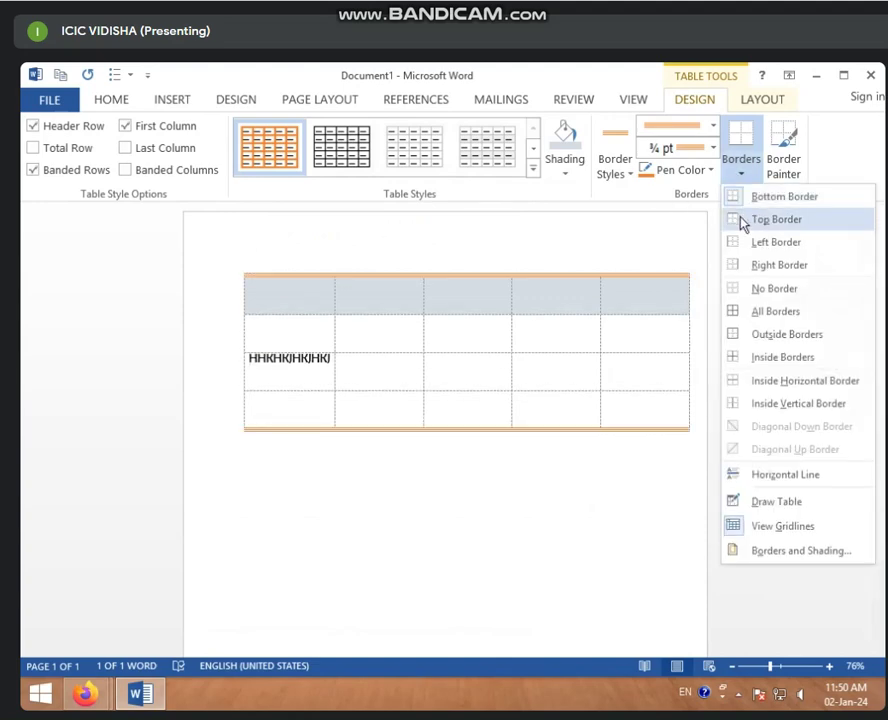
click(743, 220)
click(741, 180)
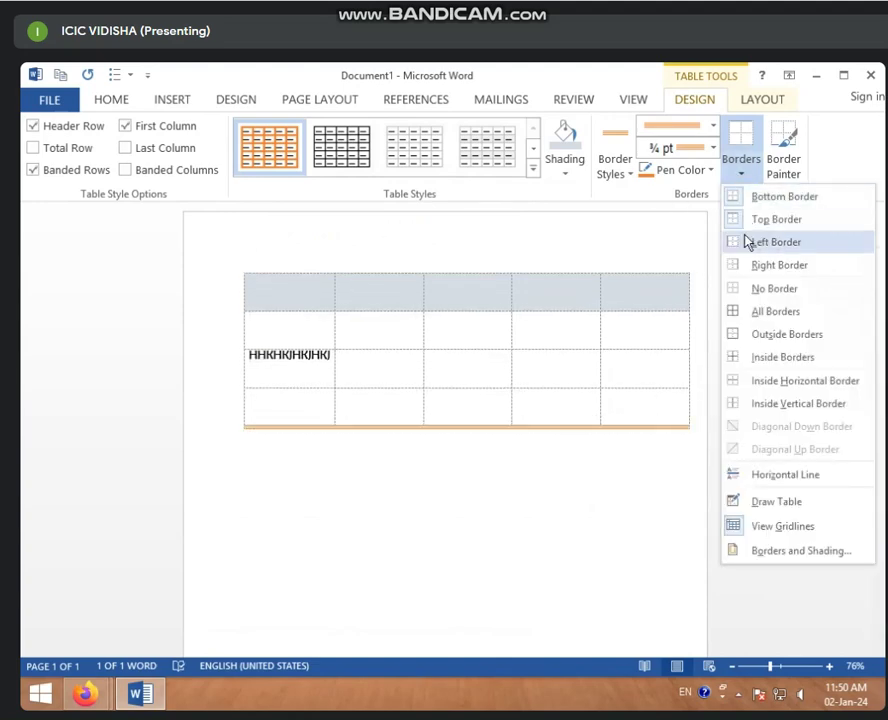
click(745, 242)
click(745, 180)
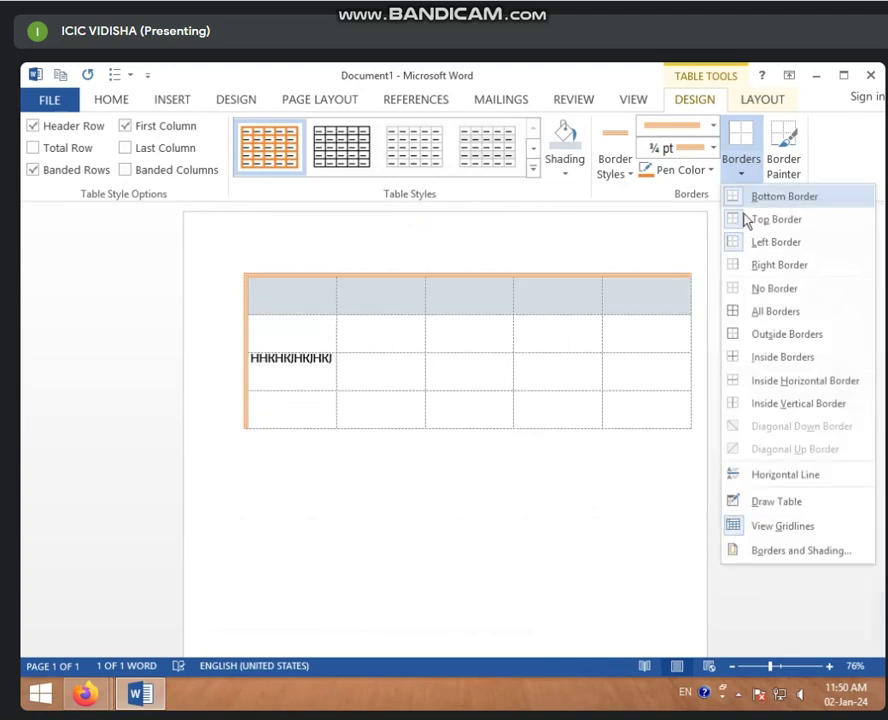
click(745, 265)
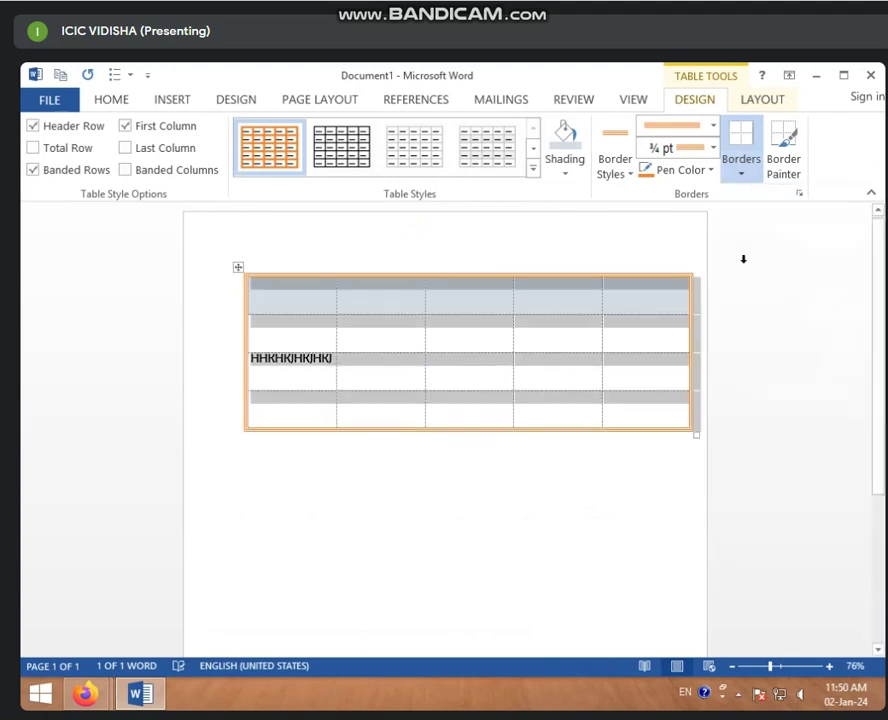
click(743, 180)
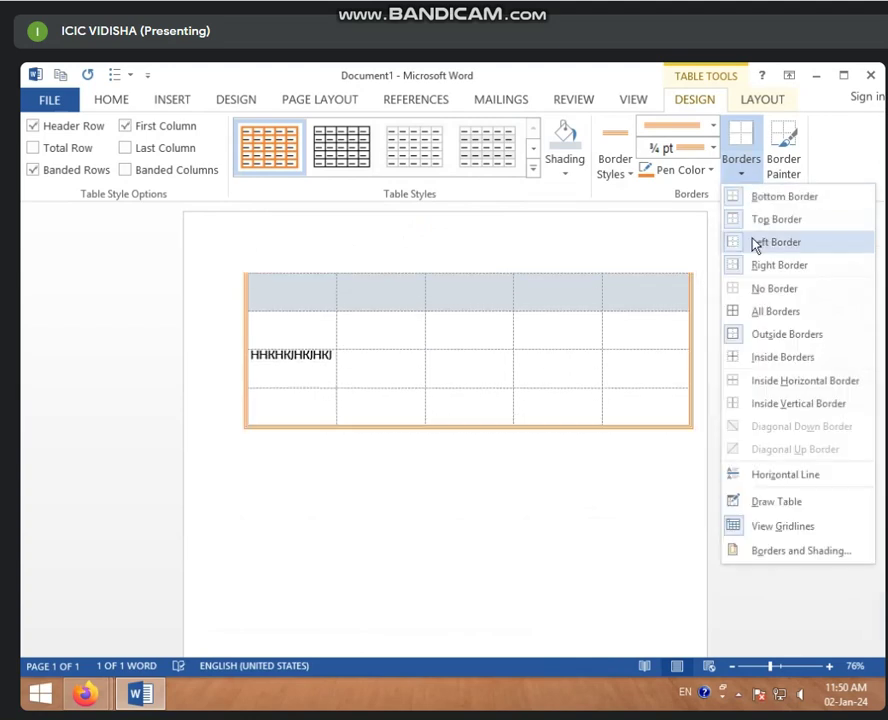
click(760, 288)
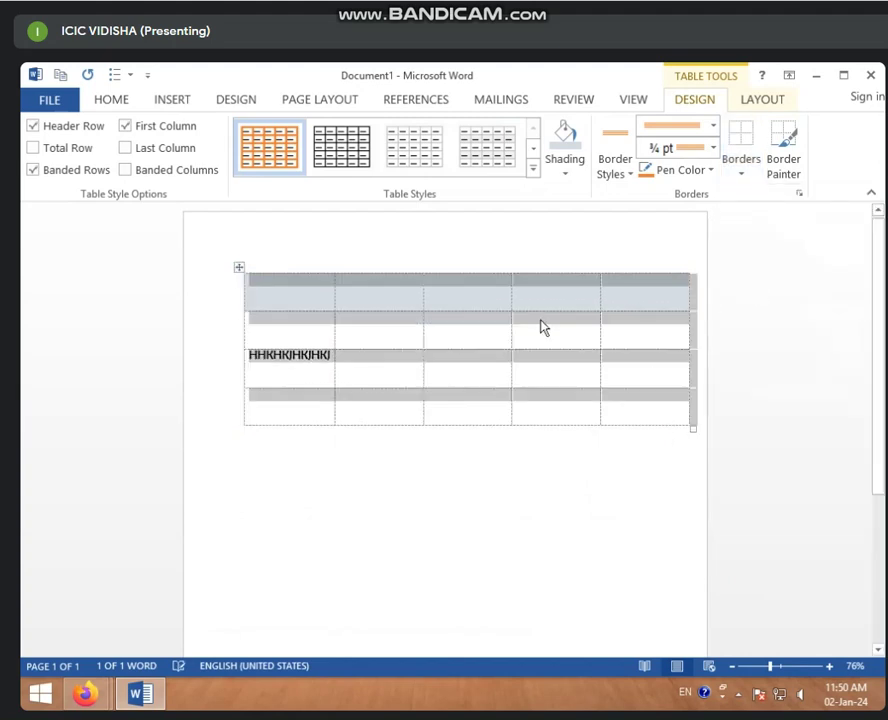
click(358, 327)
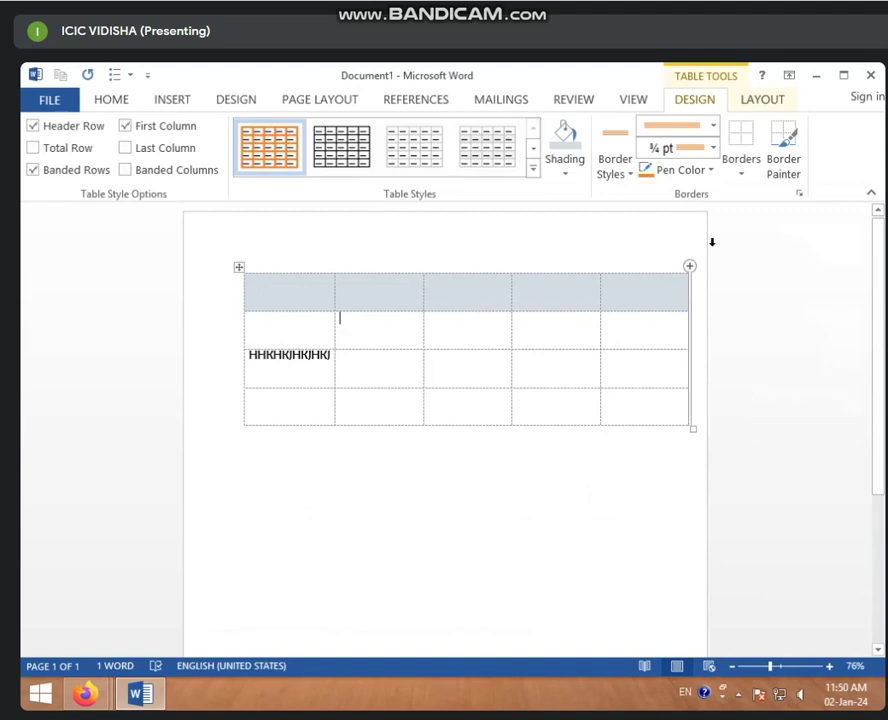
Select the whole table, apply All Borders, then clear them with No Border
click(741, 178)
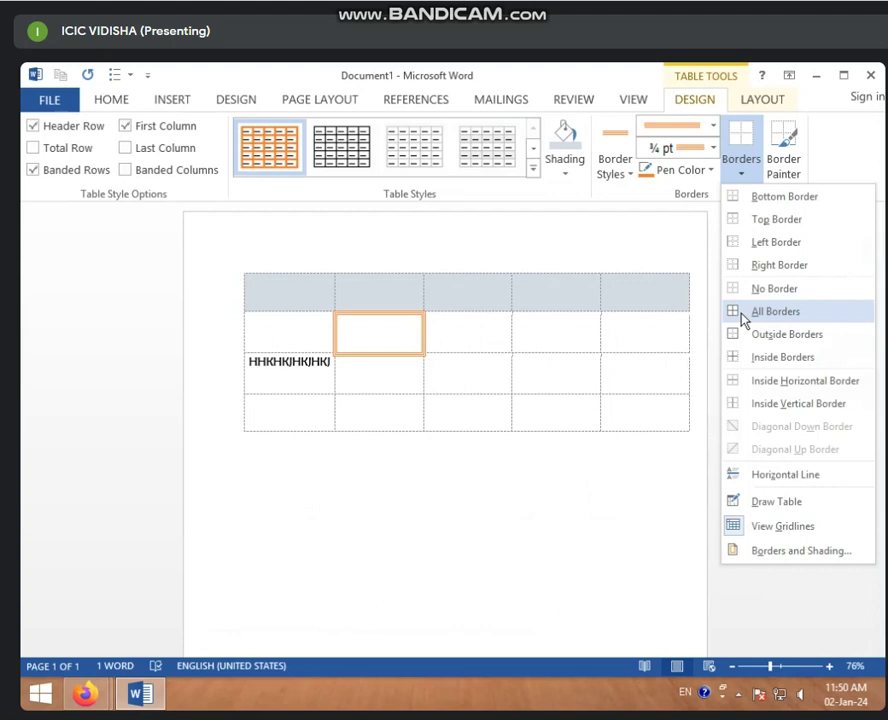
click(240, 268)
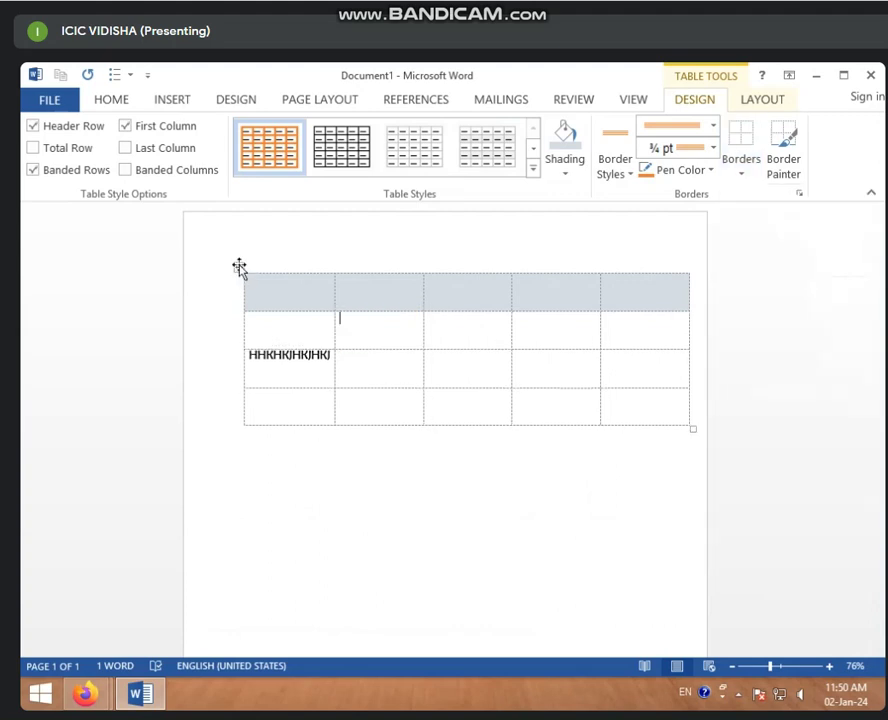
click(240, 268)
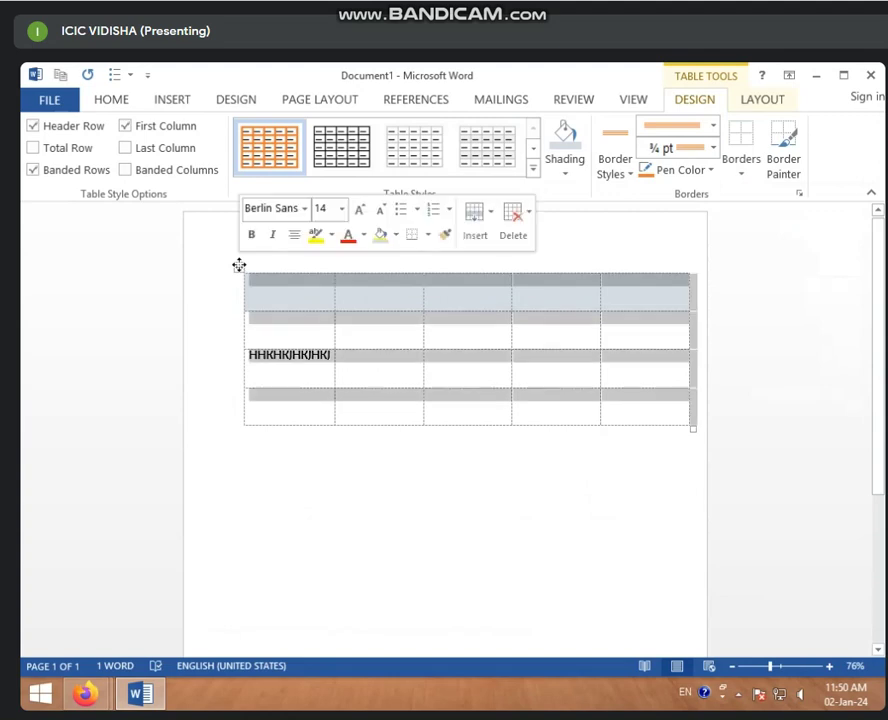
click(739, 174)
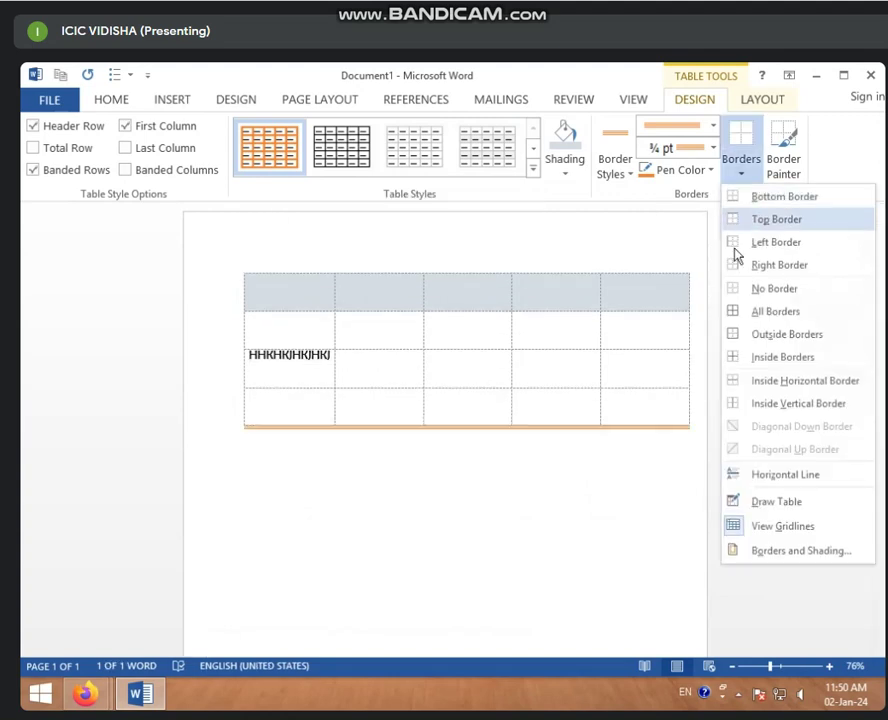
click(742, 312)
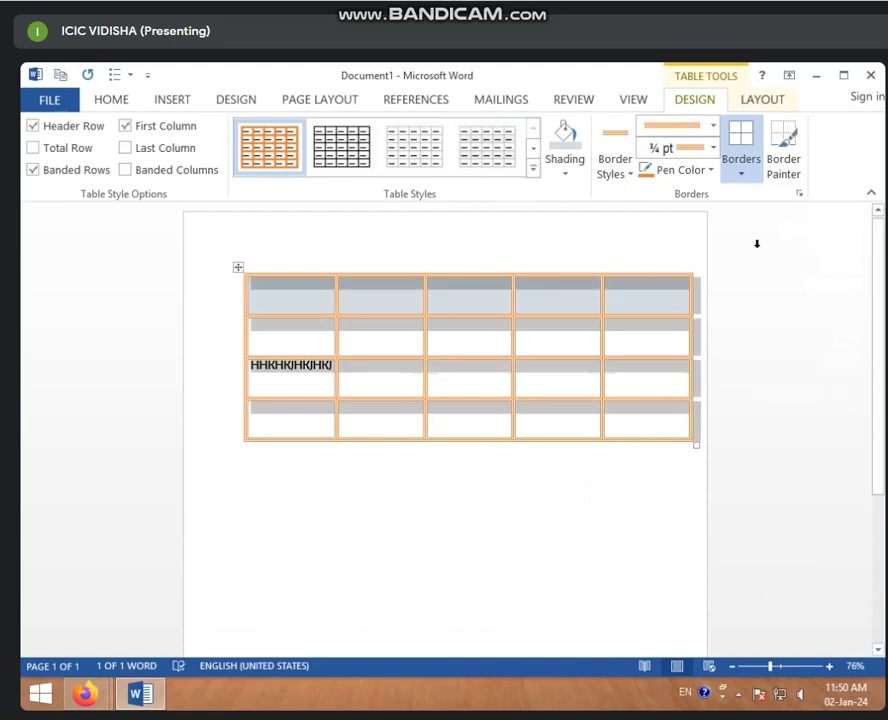
click(743, 178)
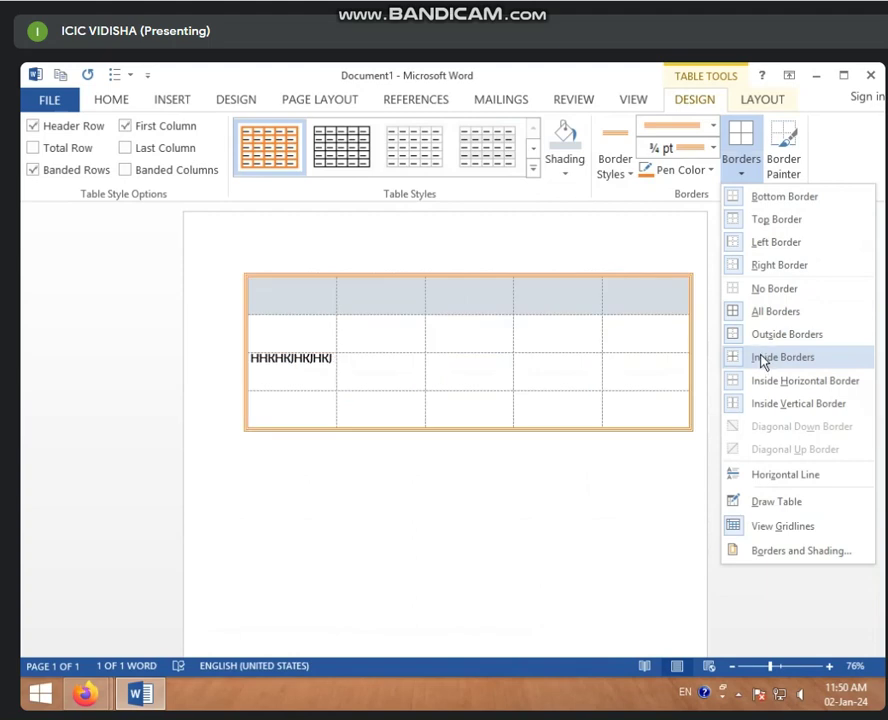
click(770, 288)
Give the table an orange ¾ pt double-line outside border only
click(741, 170)
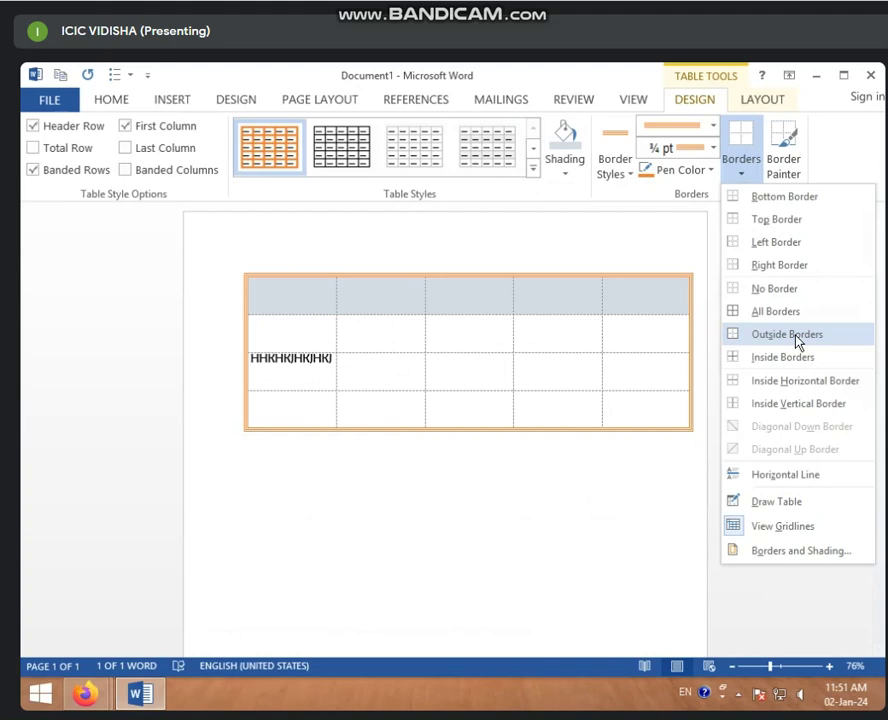
click(797, 343)
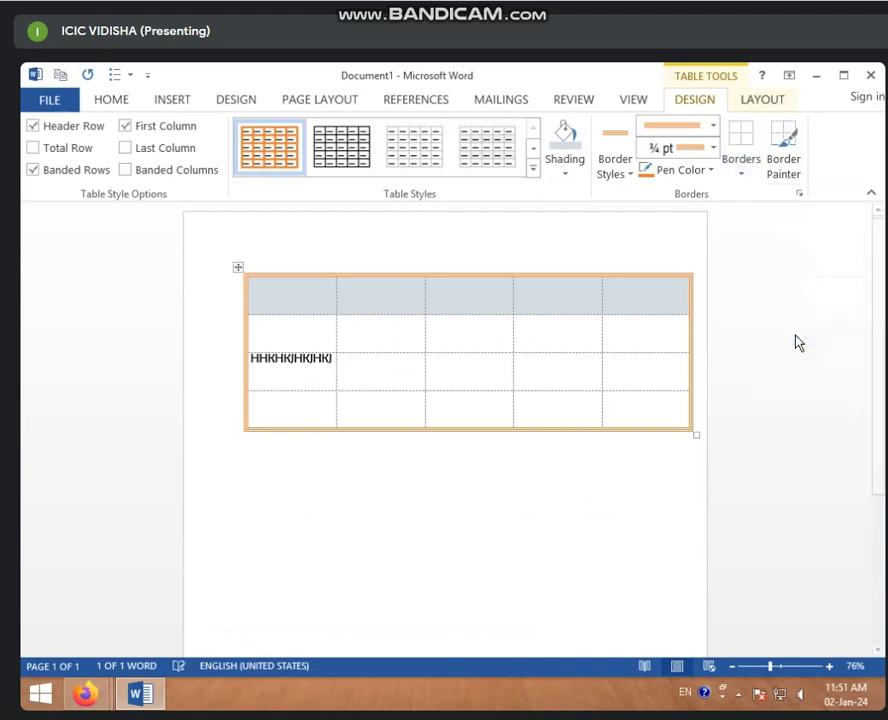
click(557, 302)
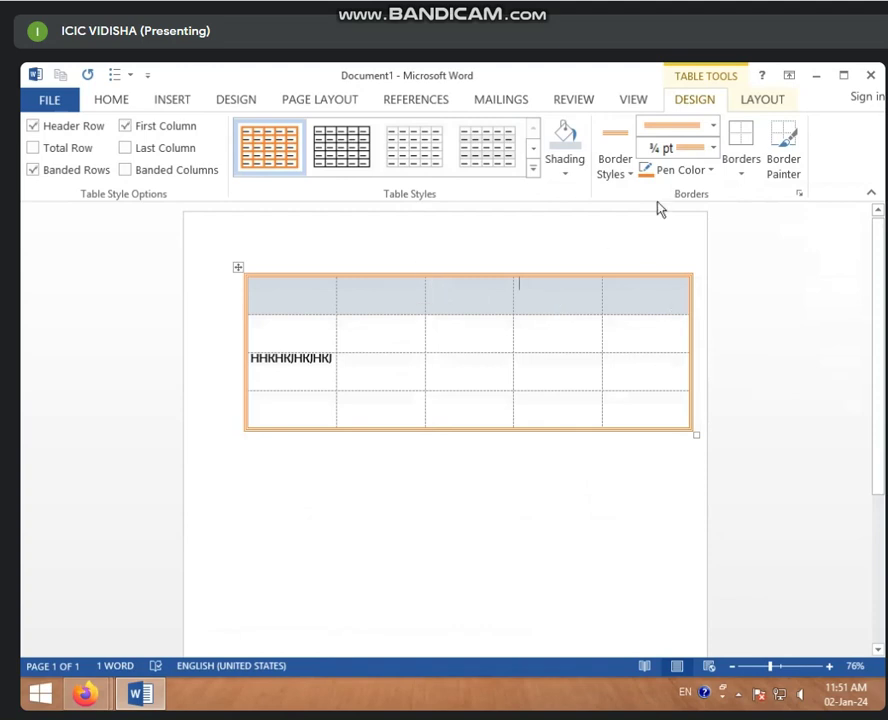
Set the border pen to a light blue ½ pt line and turn off Border Painter
click(708, 174)
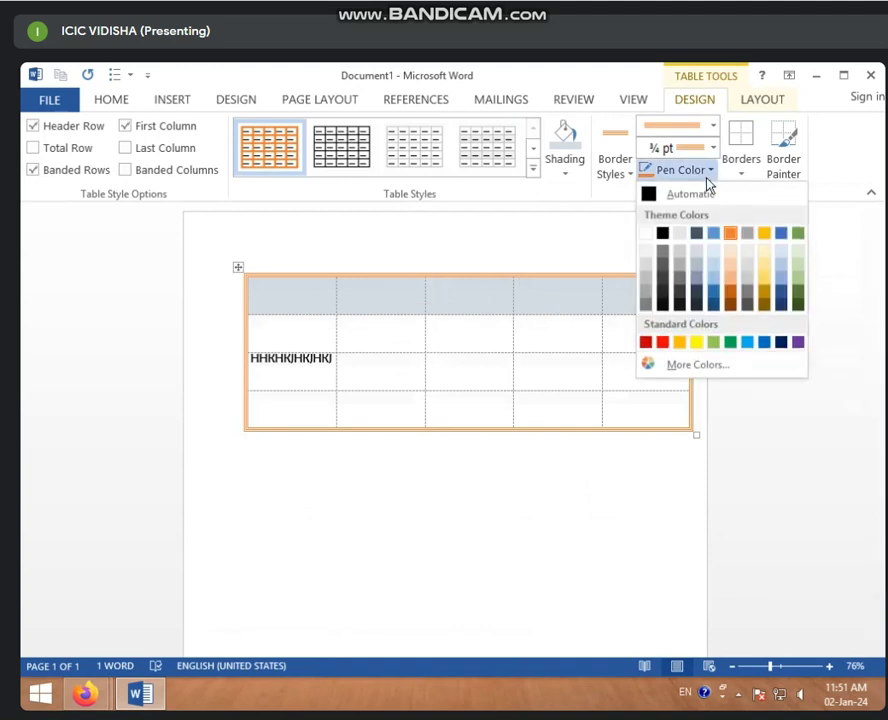
click(713, 236)
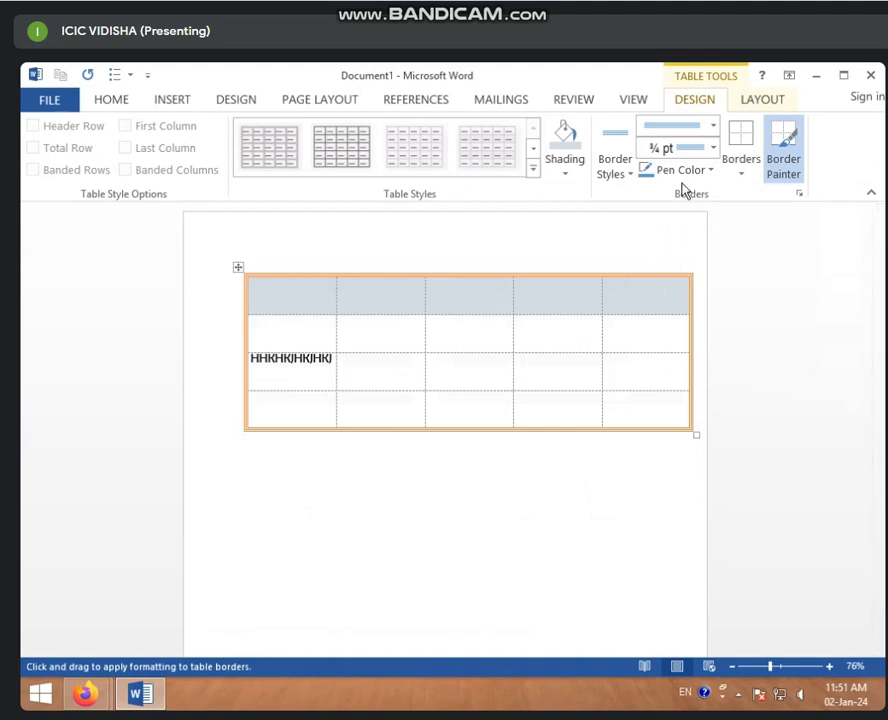
click(632, 174)
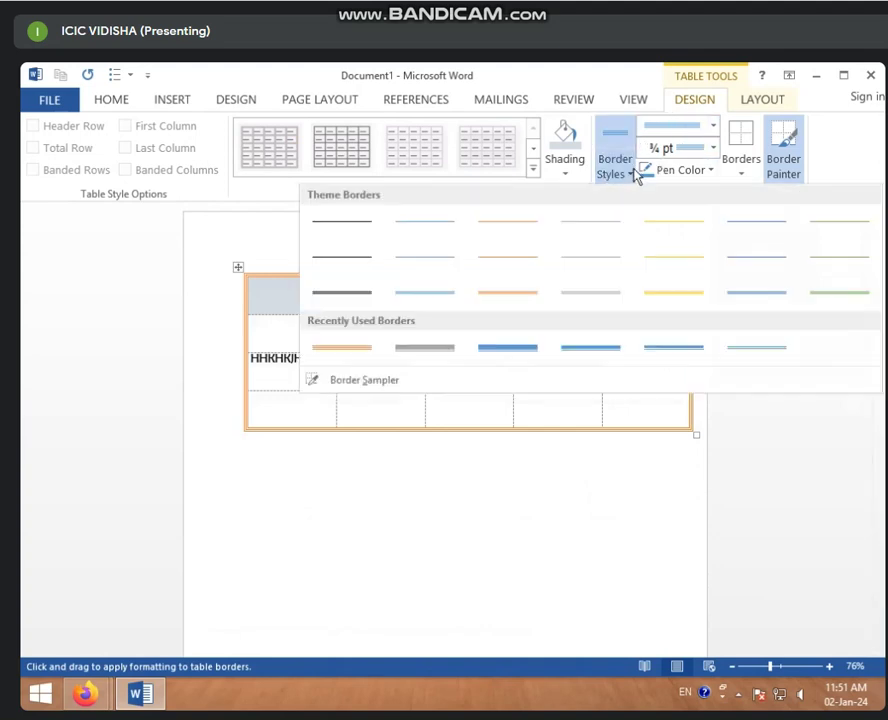
click(614, 226)
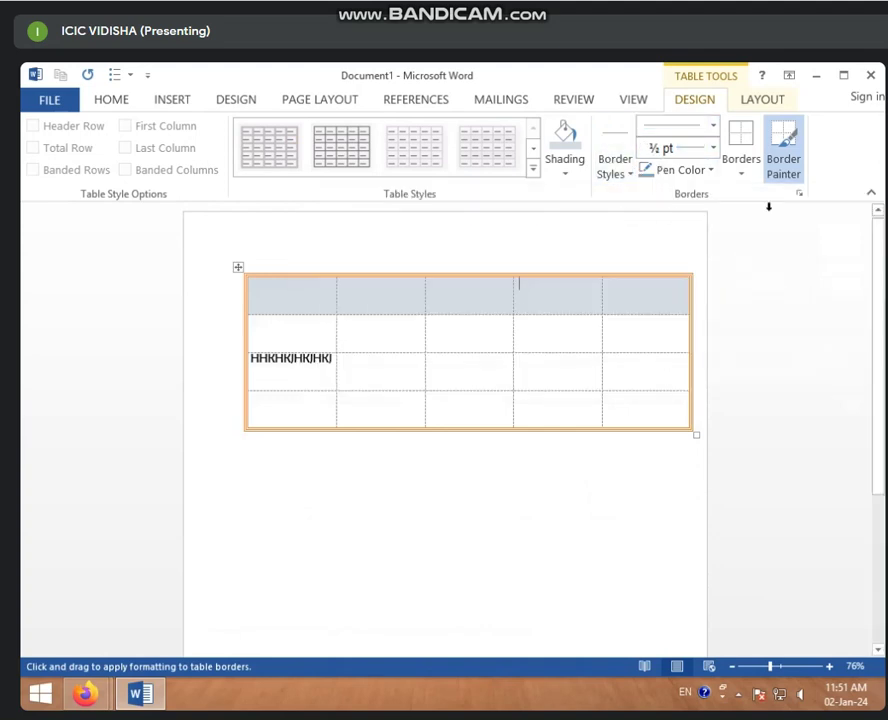
click(798, 170)
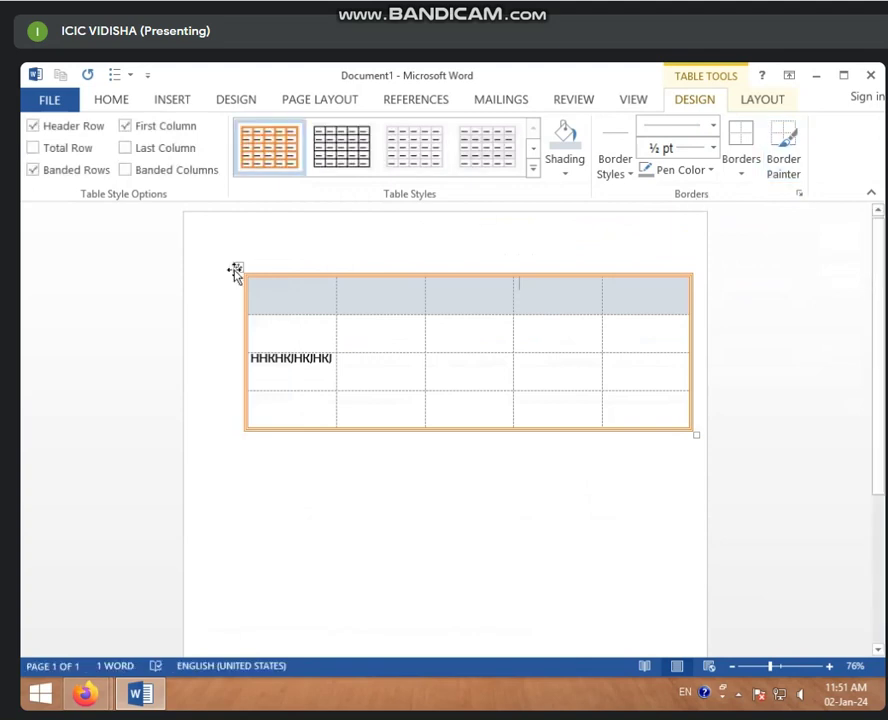
Select the whole table and add thin ½ pt inside borders between all cells
click(238, 268)
click(741, 178)
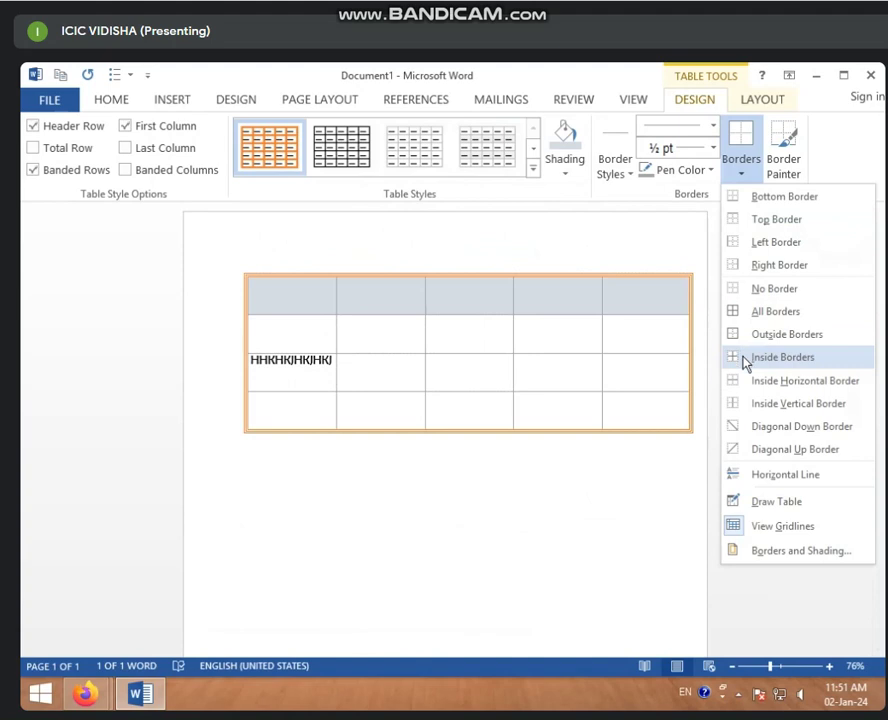
click(745, 360)
click(742, 180)
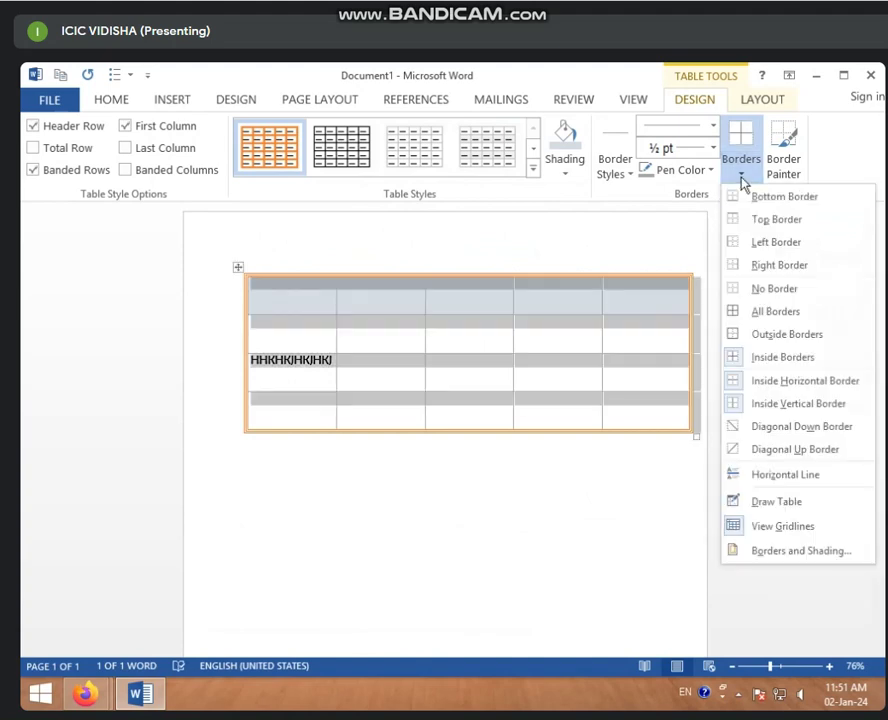
Remove the inside borders, switch the pen to dark blue, and reapply Inside Borders
click(740, 364)
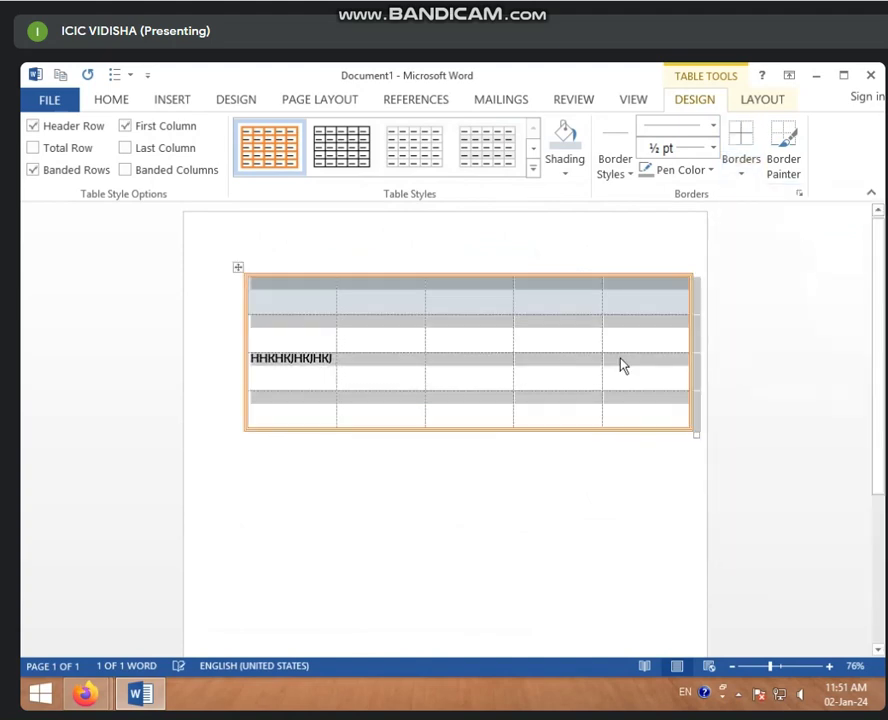
click(702, 172)
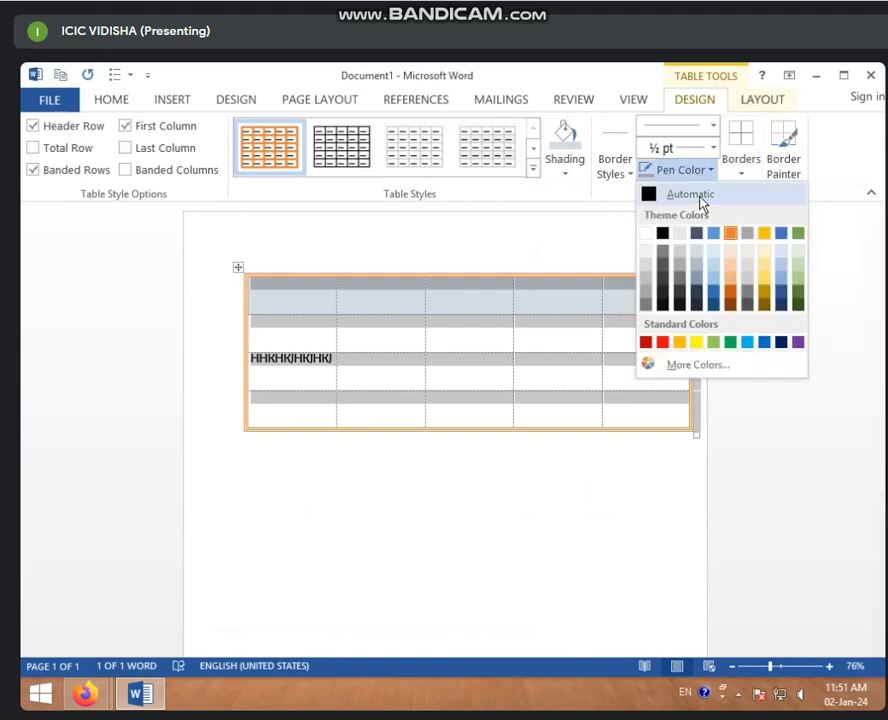
click(713, 300)
click(741, 168)
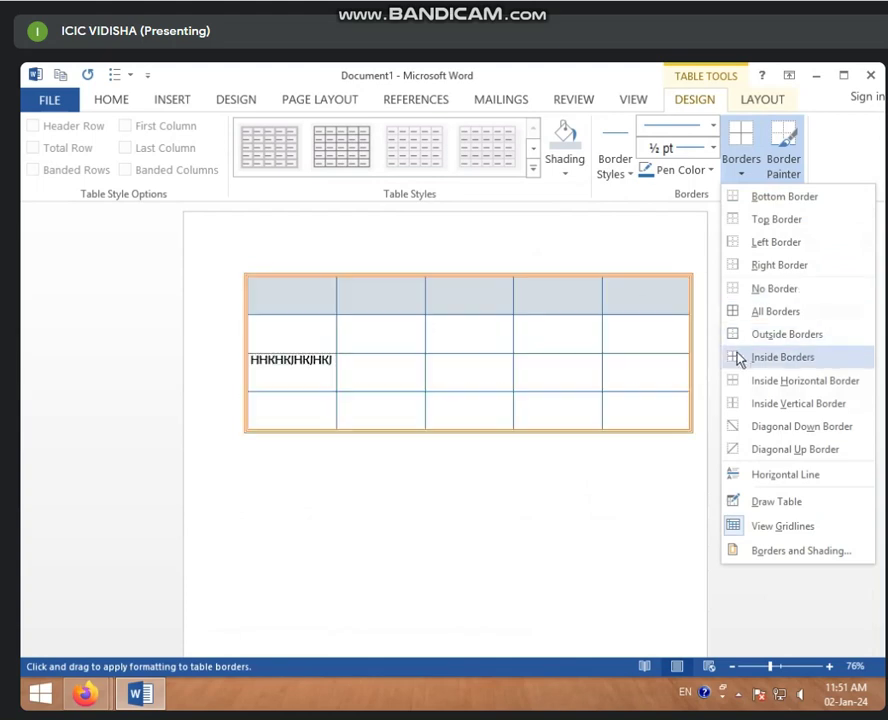
click(738, 357)
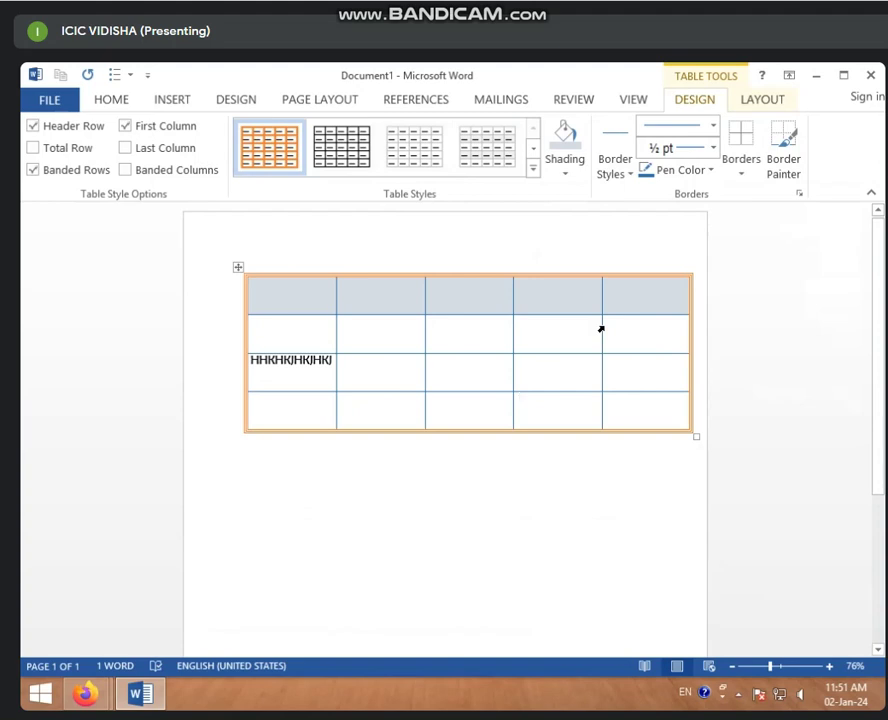
click(741, 176)
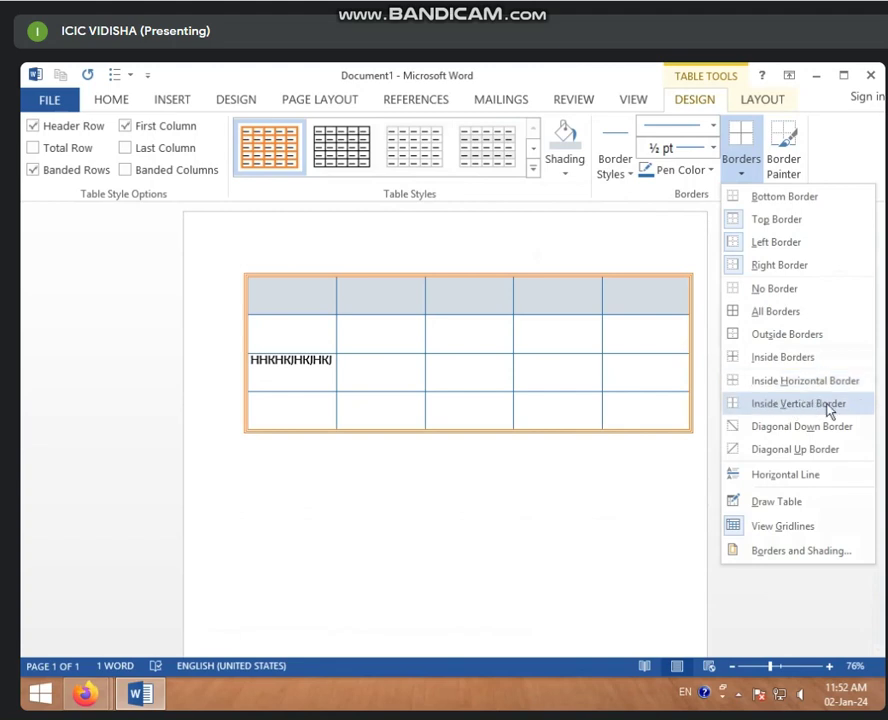
Add Inside Horizontal borders between the table's rows
click(519, 399)
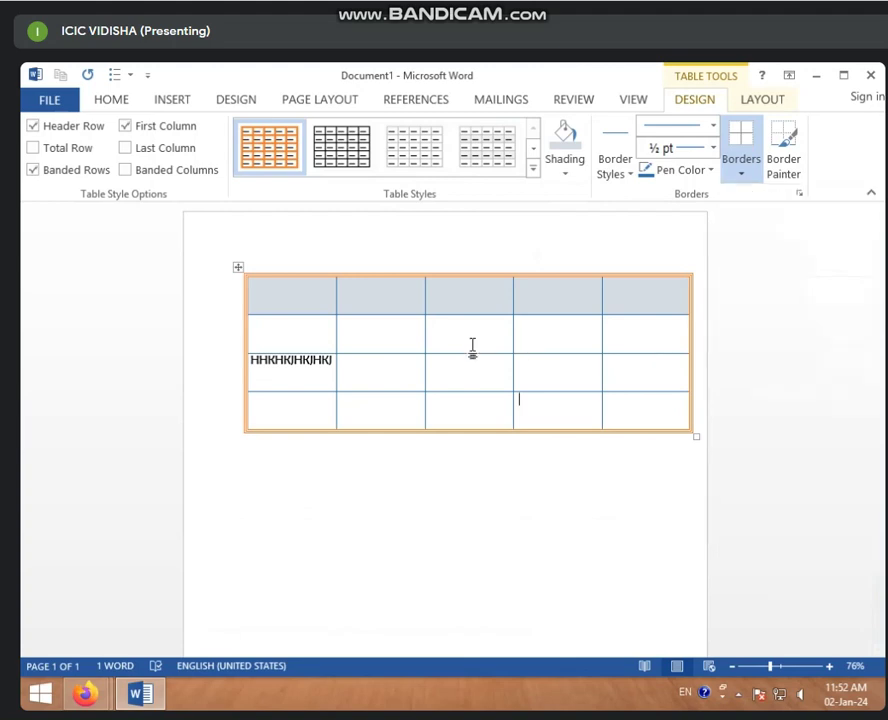
click(472, 338)
click(740, 176)
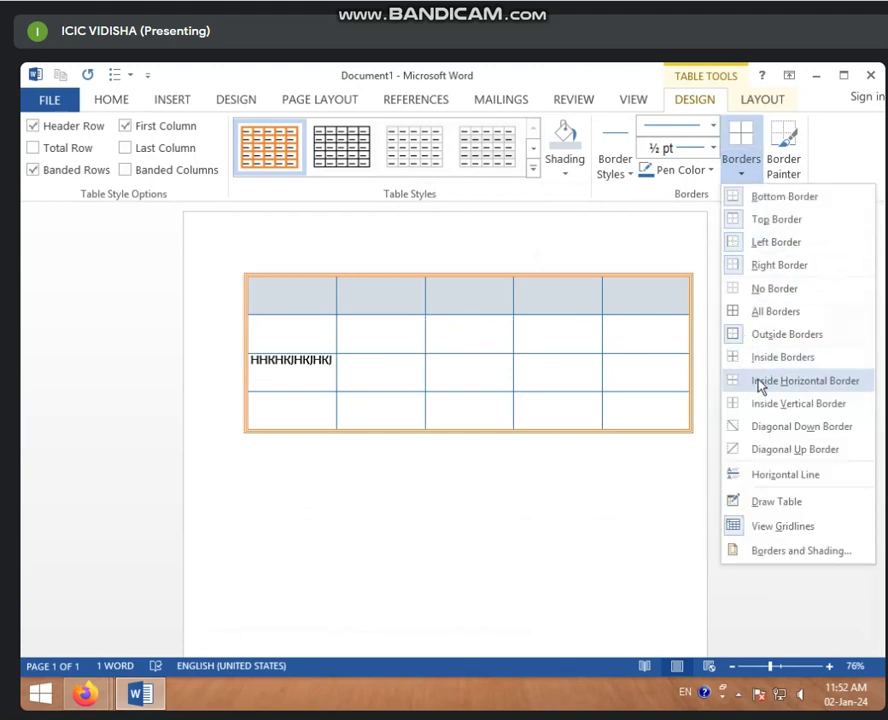
click(739, 383)
Select the whole table and apply No Border to remove every border
click(729, 183)
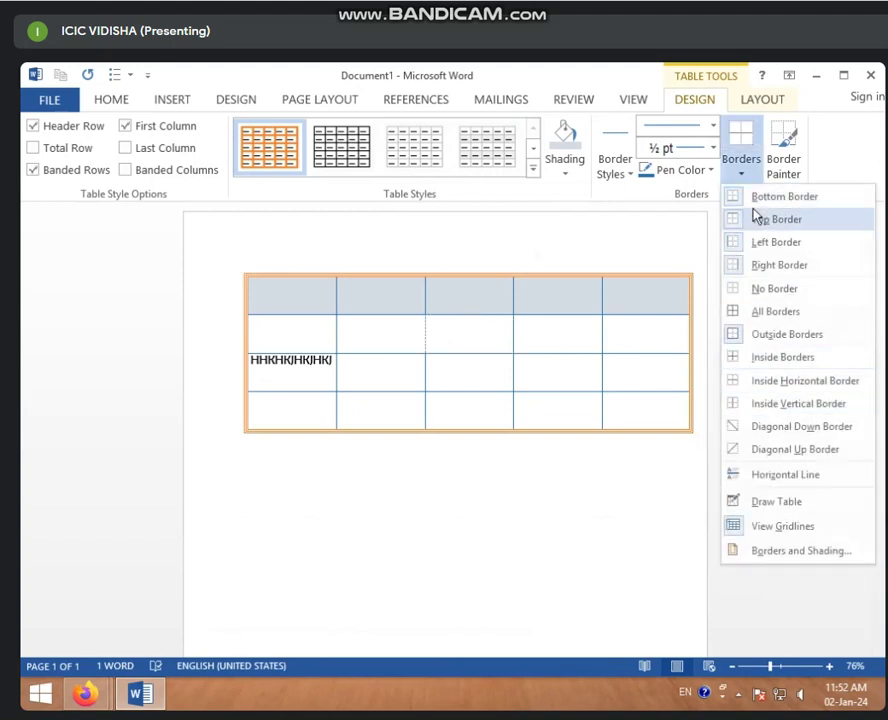
click(239, 269)
click(239, 269)
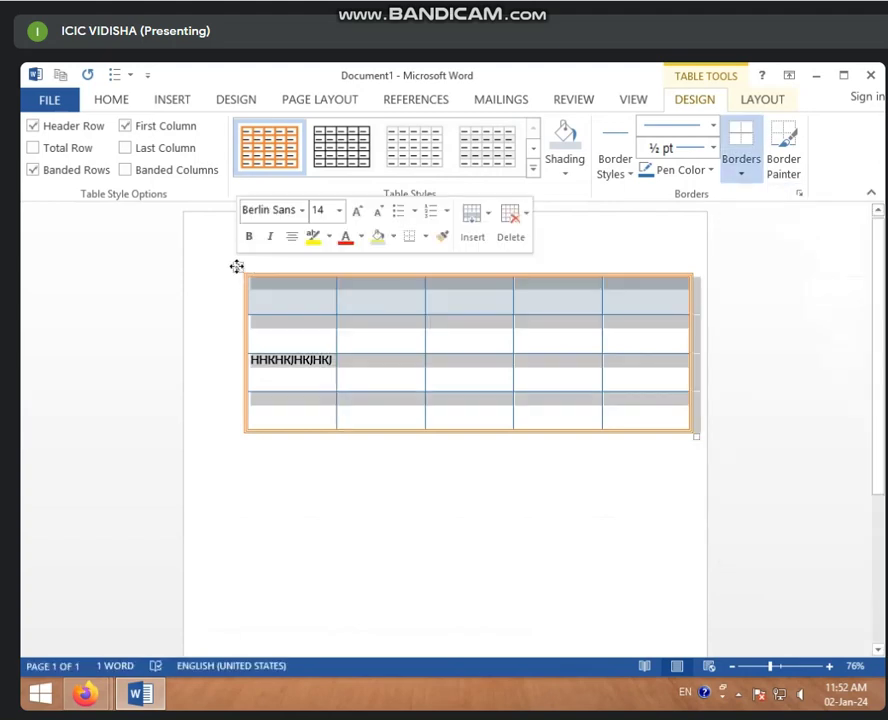
click(740, 178)
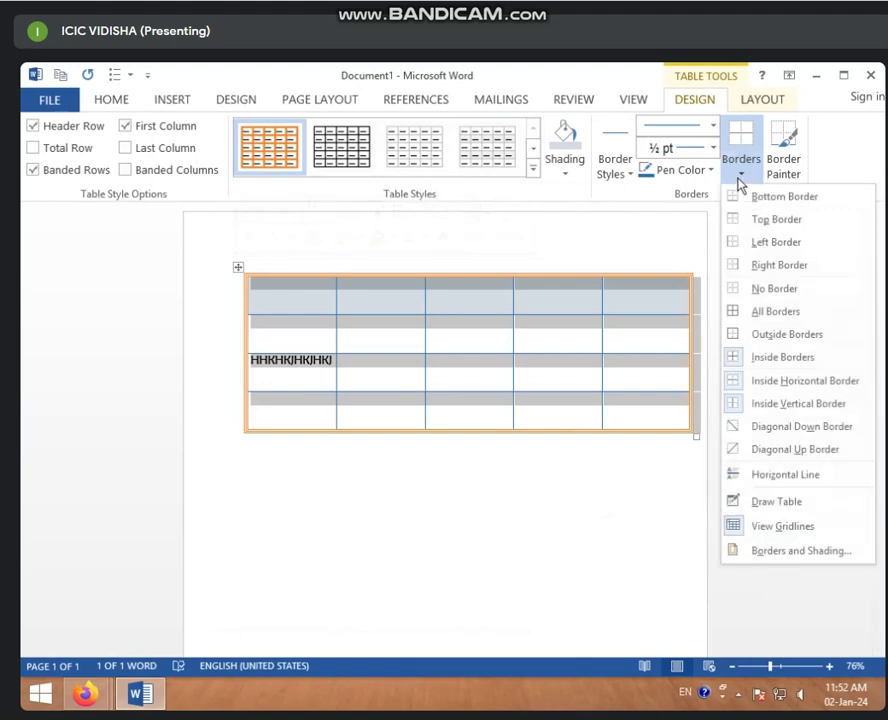
click(751, 298)
Select the whole table and add Inside Horizontal and Inside Vertical borders
key(ctrl+a)
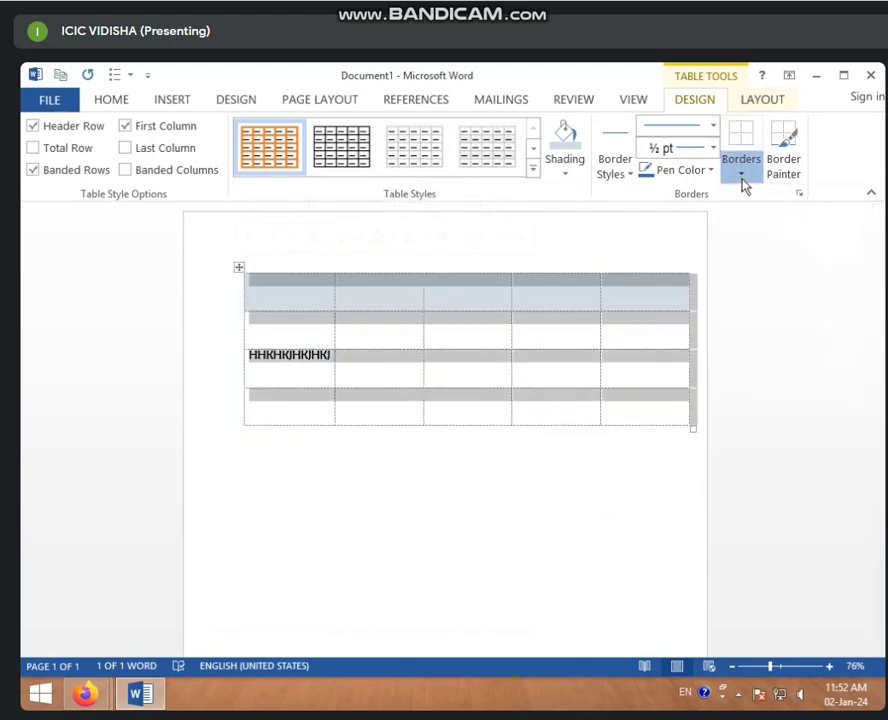
click(740, 178)
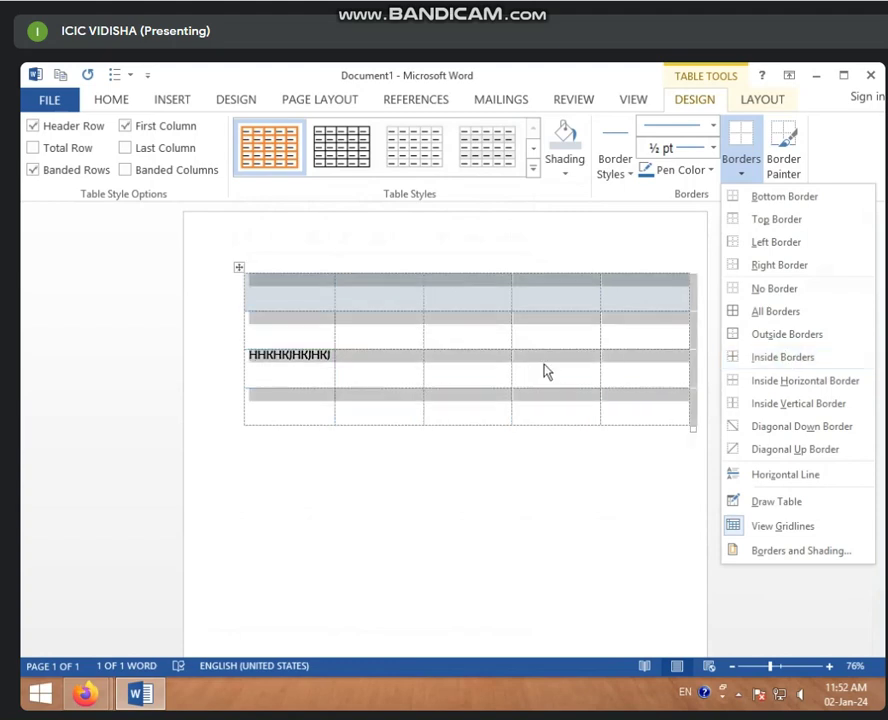
click(753, 387)
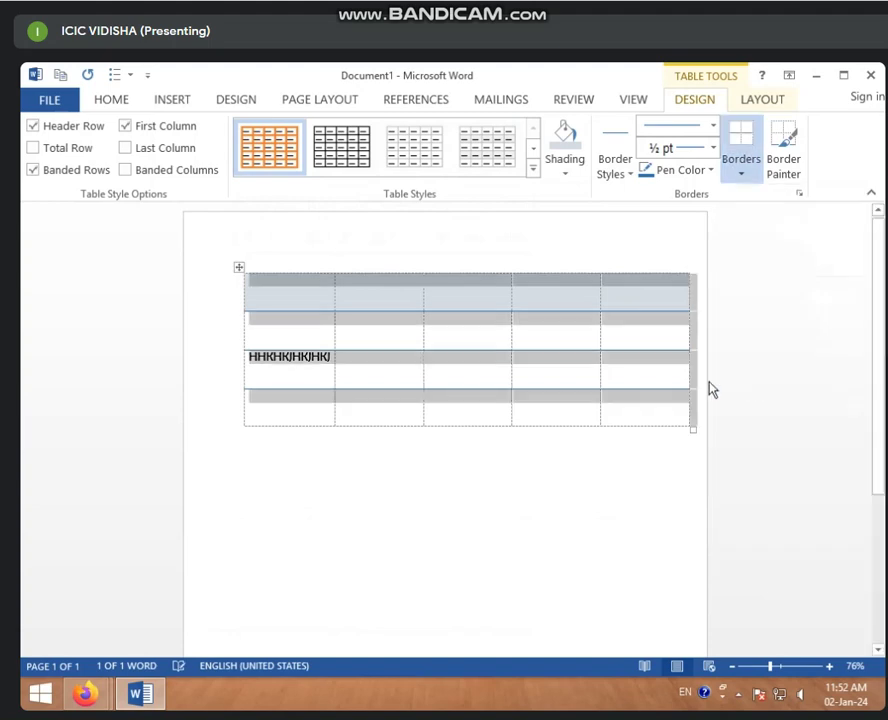
click(745, 178)
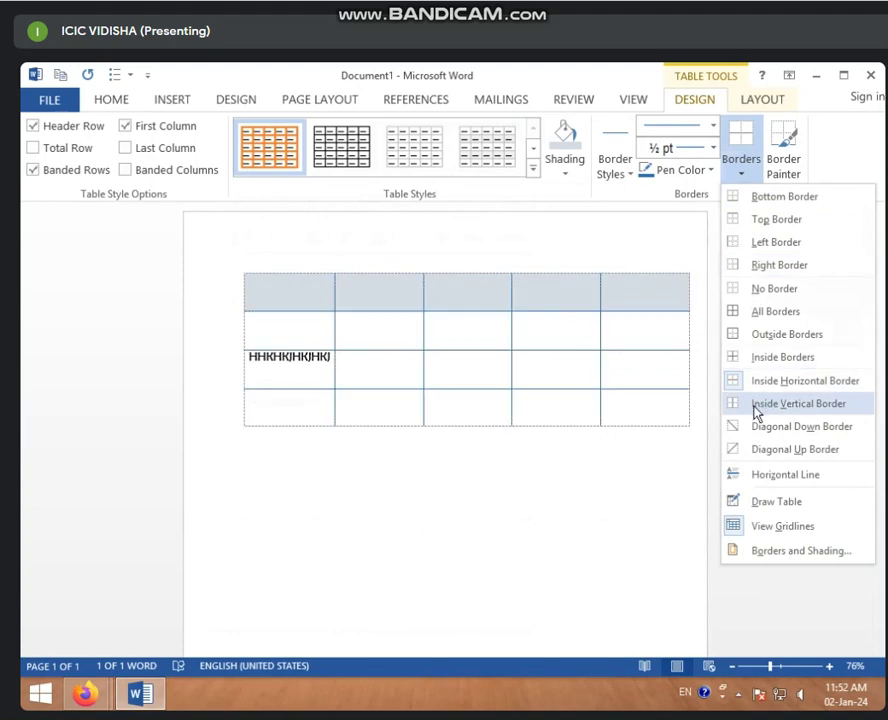
click(756, 404)
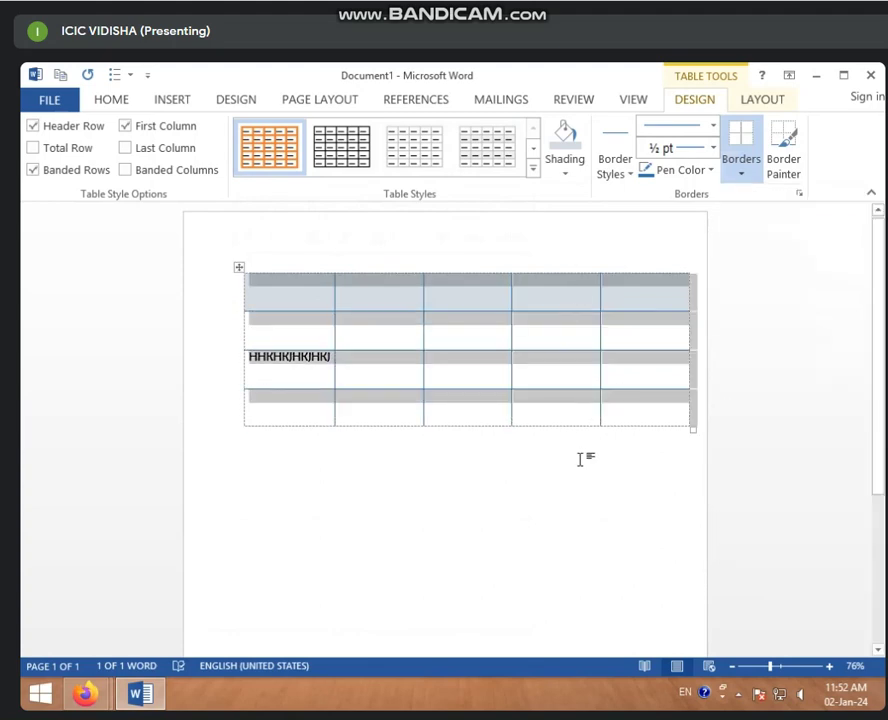
click(741, 176)
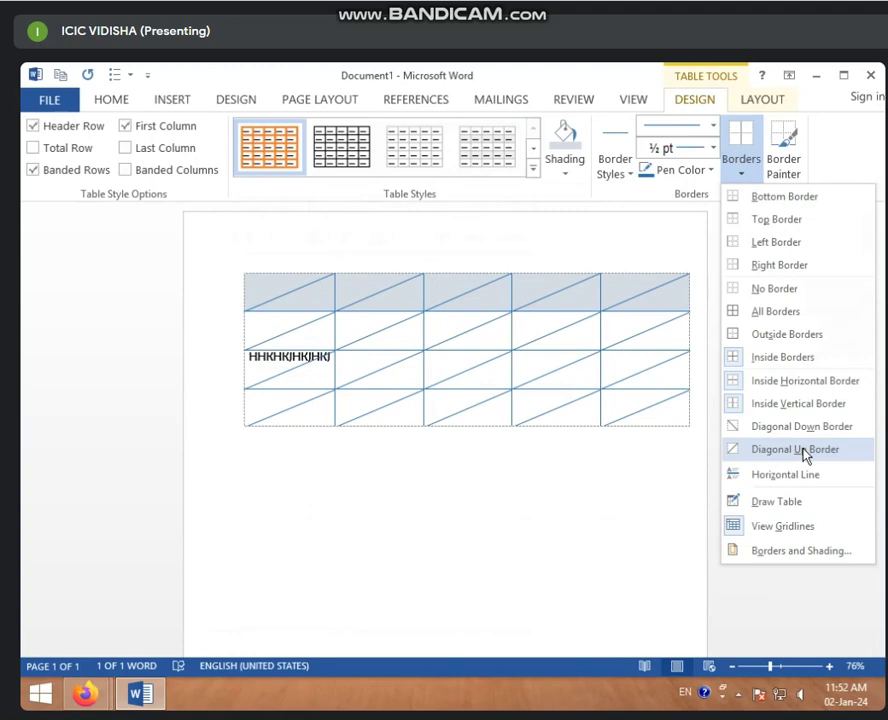
Clear the table's borders and insert a Horizontal Line into the top-left cell
click(776, 289)
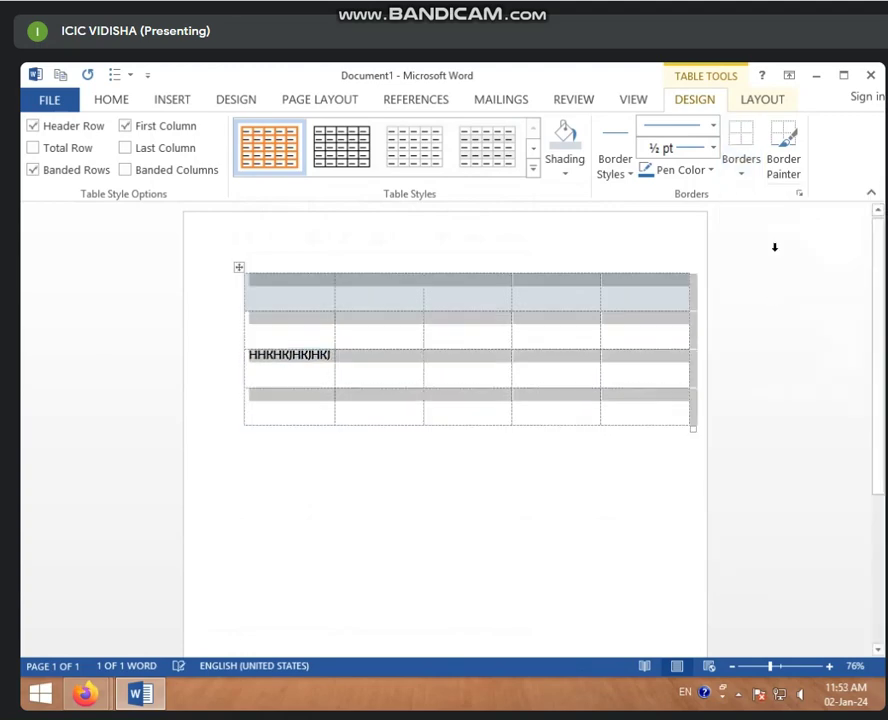
click(741, 165)
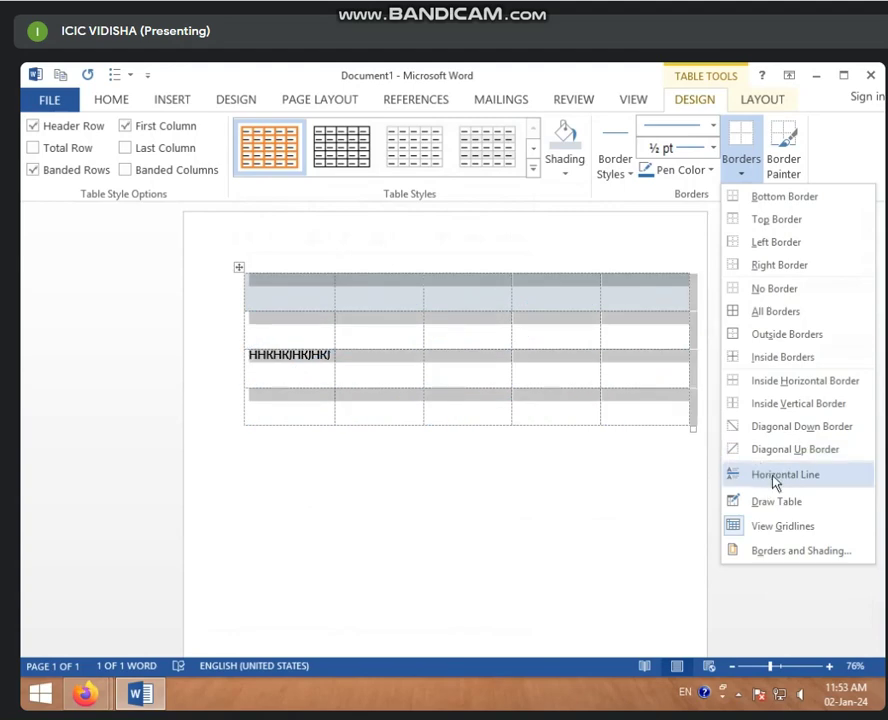
click(774, 478)
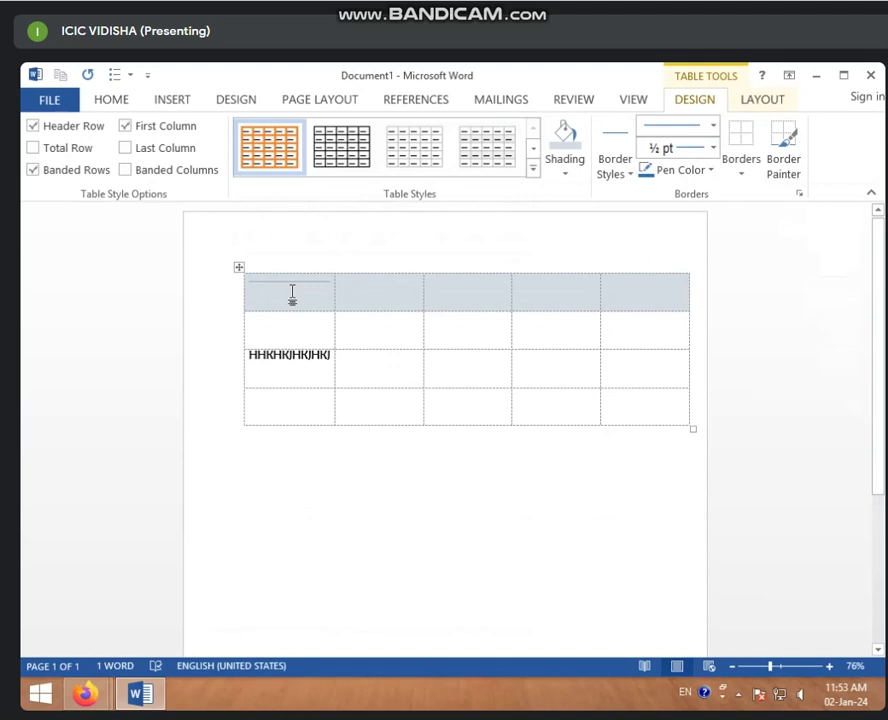
click(740, 172)
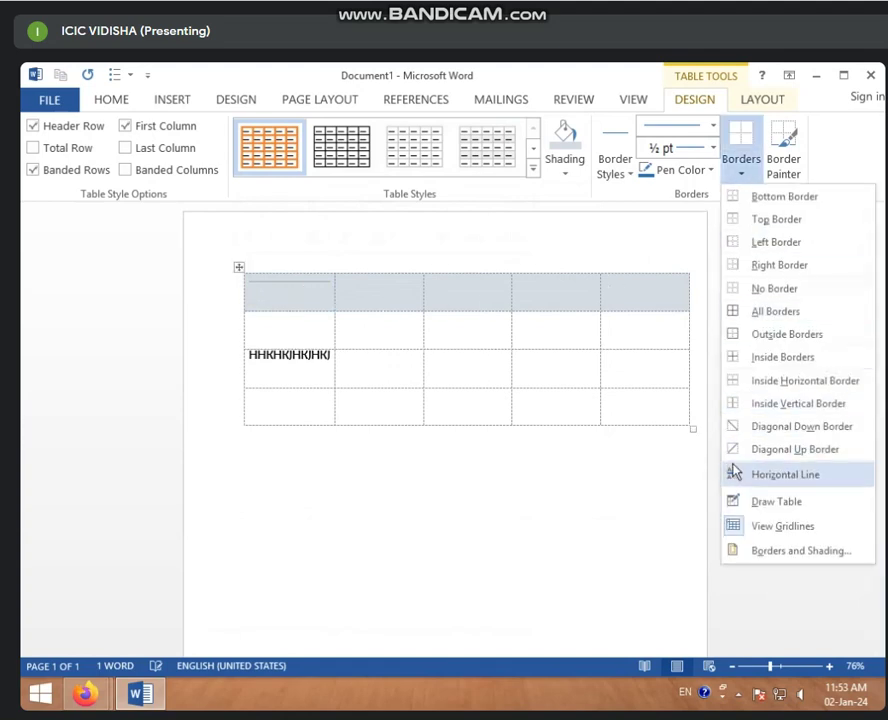
Apply the light orange Grid Table style to the table
click(465, 336)
click(536, 172)
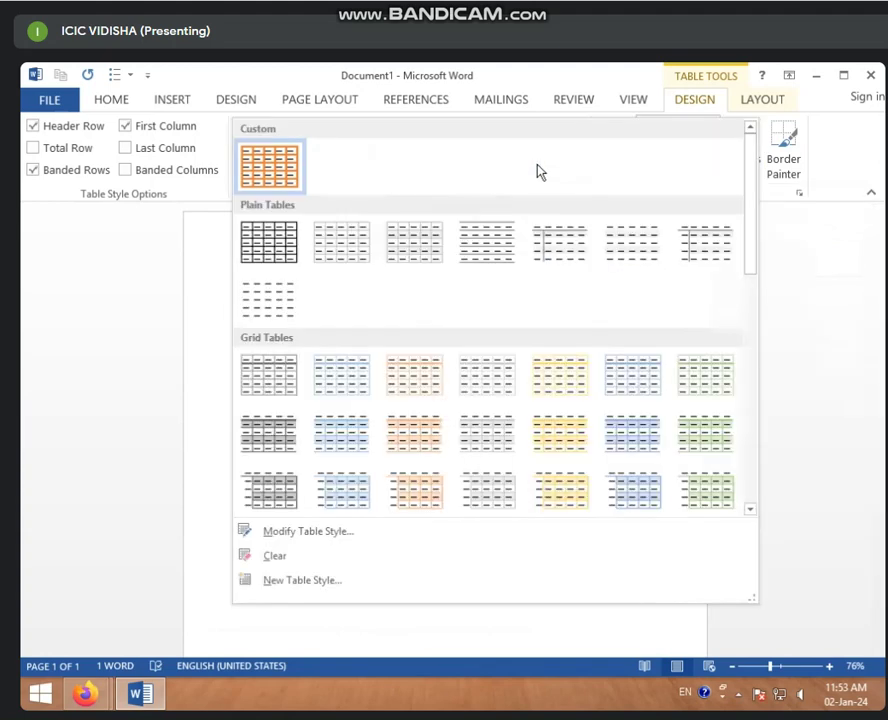
click(433, 368)
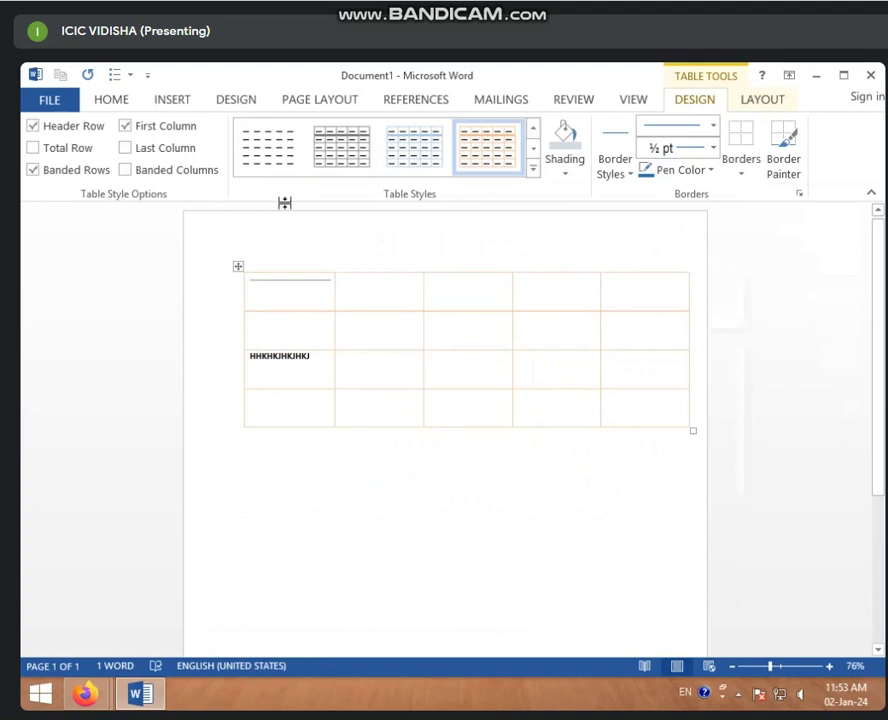
click(110, 101)
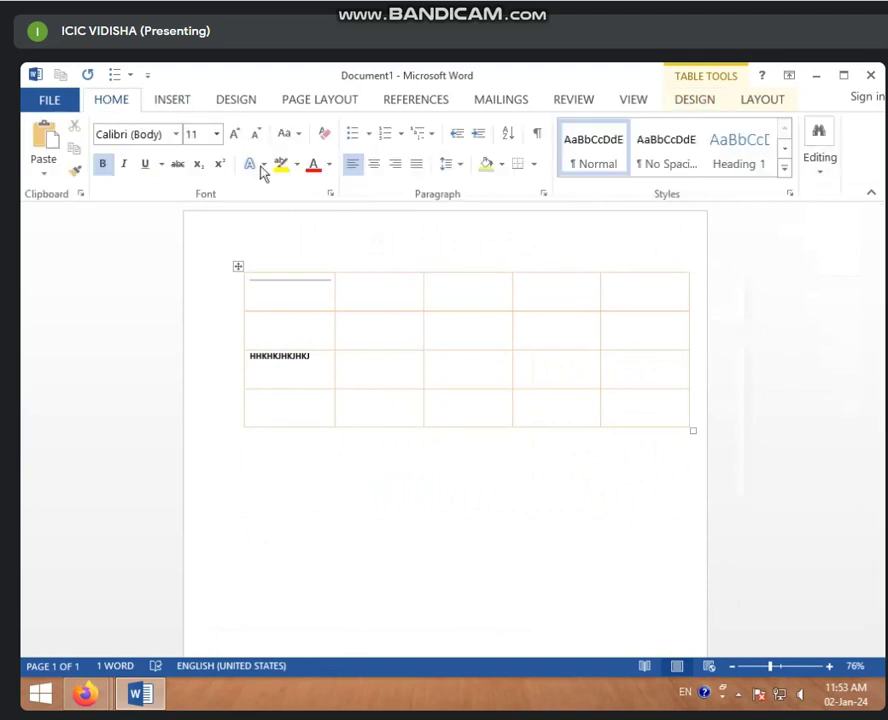
Browse the Borders lists on Home and Table Design without changing anything
click(533, 166)
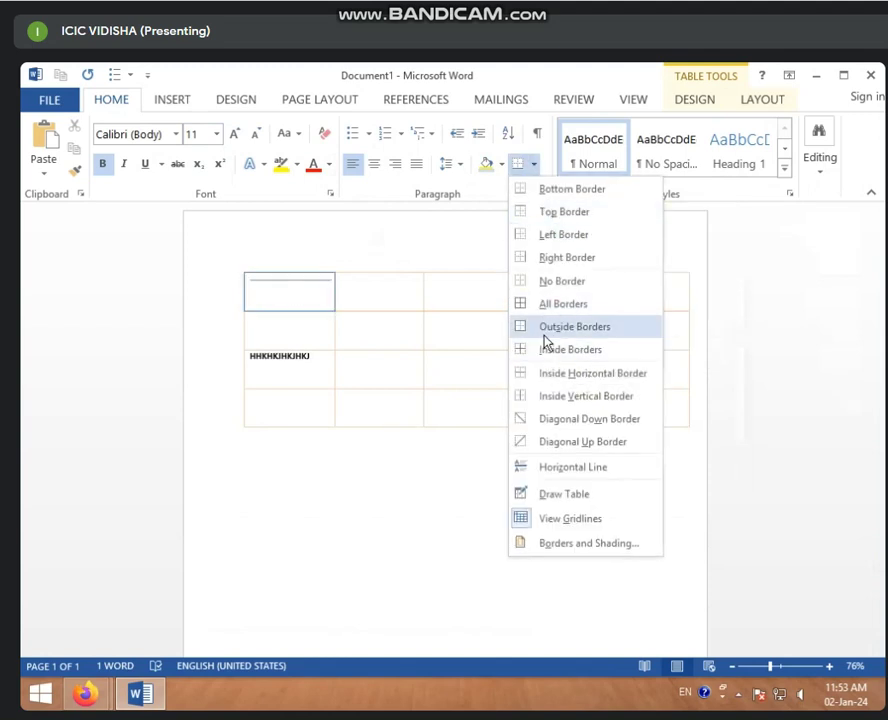
click(394, 291)
click(690, 100)
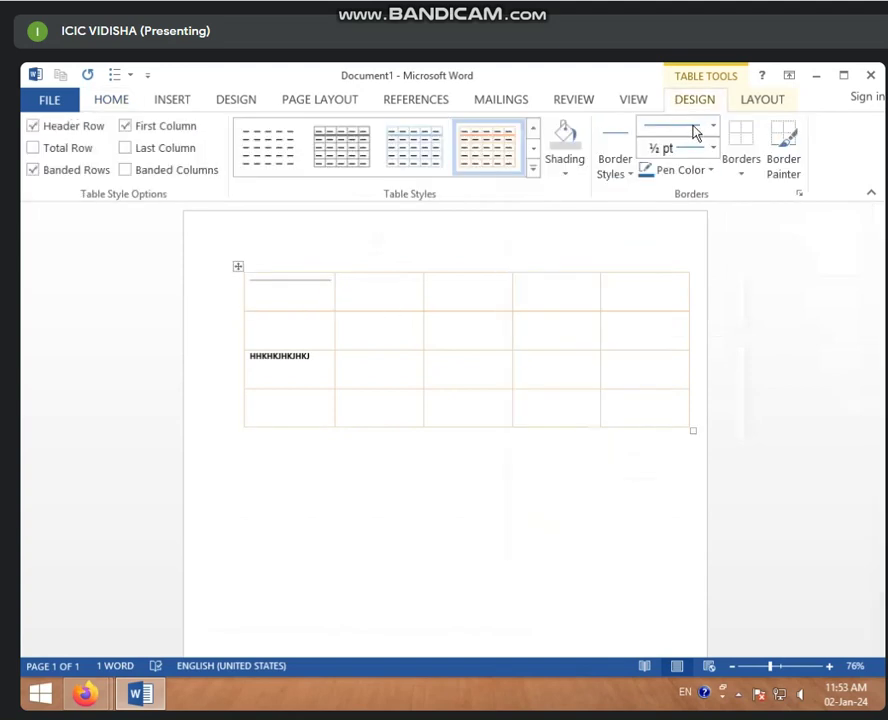
click(742, 178)
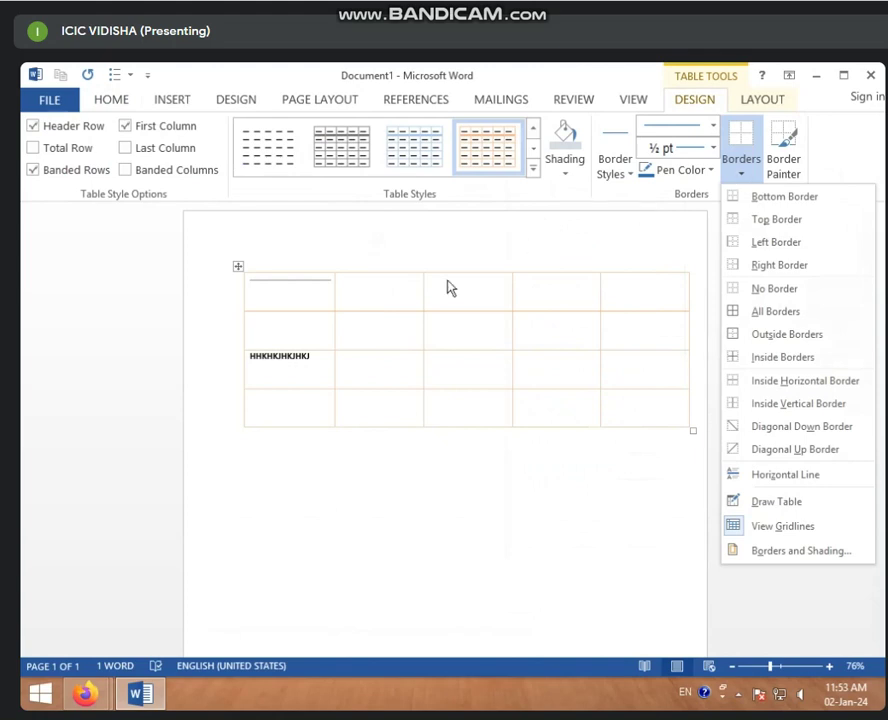
click(448, 288)
click(741, 174)
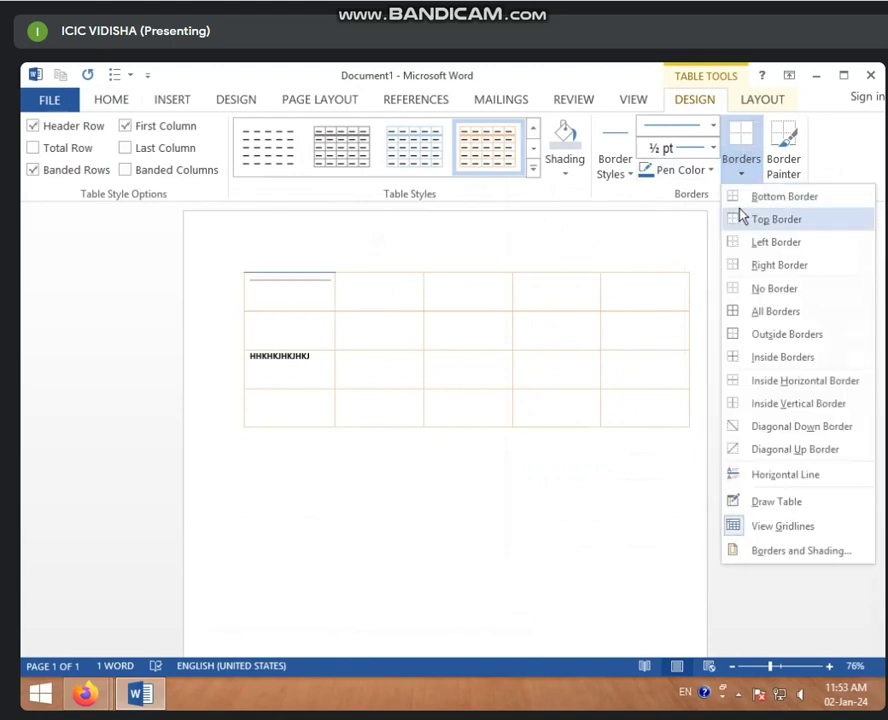
mouse_move(448, 290)
click(238, 267)
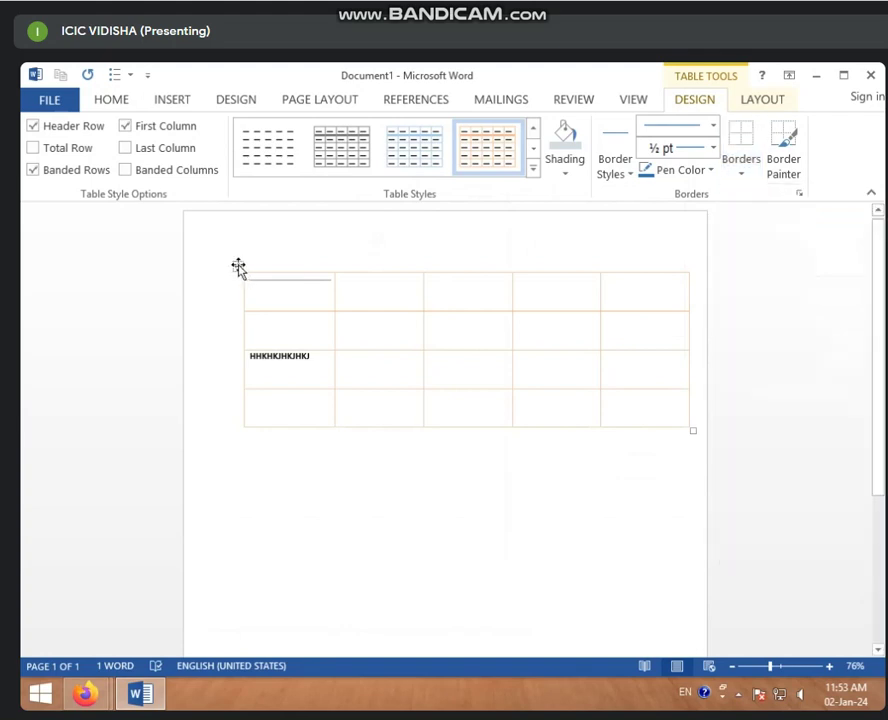
Select the whole table and apply Bottom Border, then All Borders
click(238, 266)
click(741, 174)
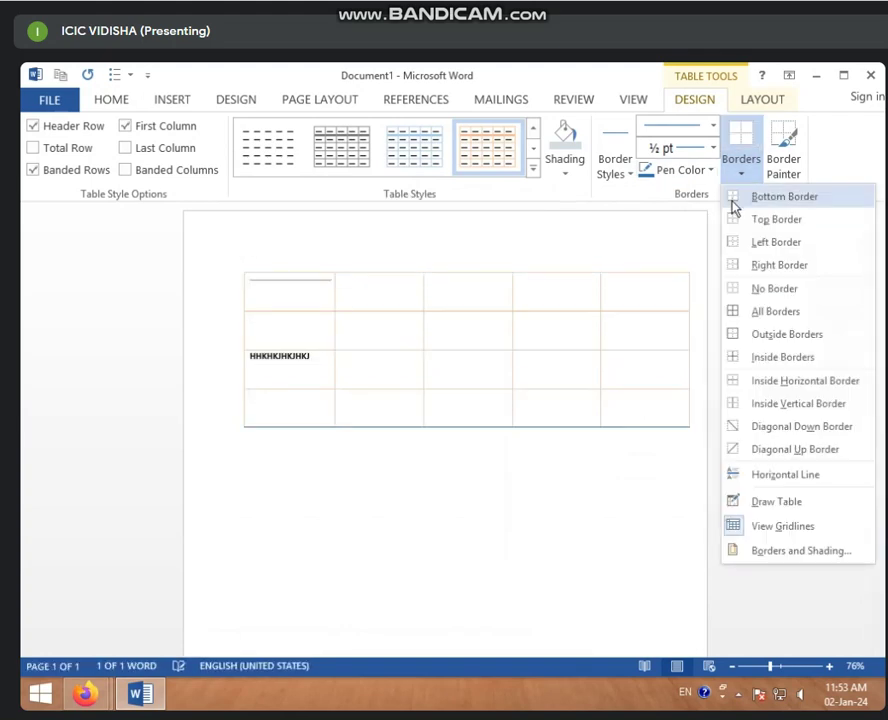
click(735, 197)
click(743, 178)
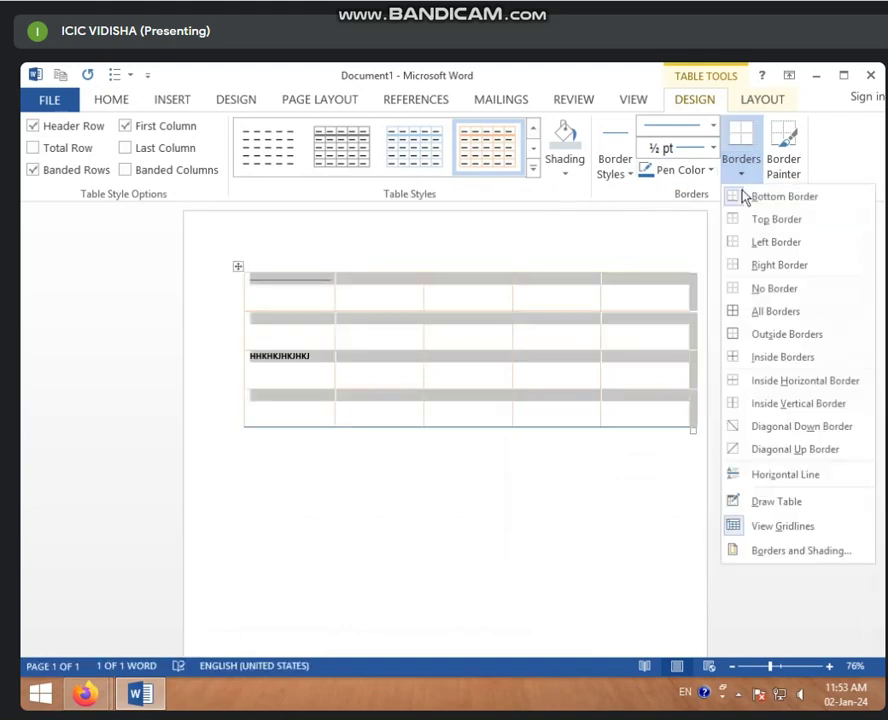
click(733, 311)
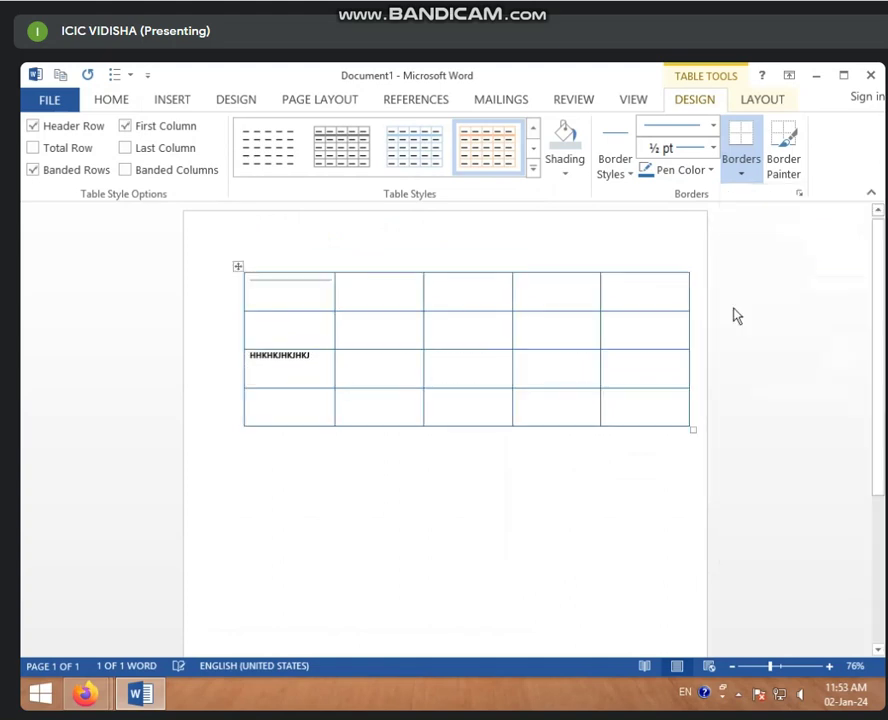
click(117, 103)
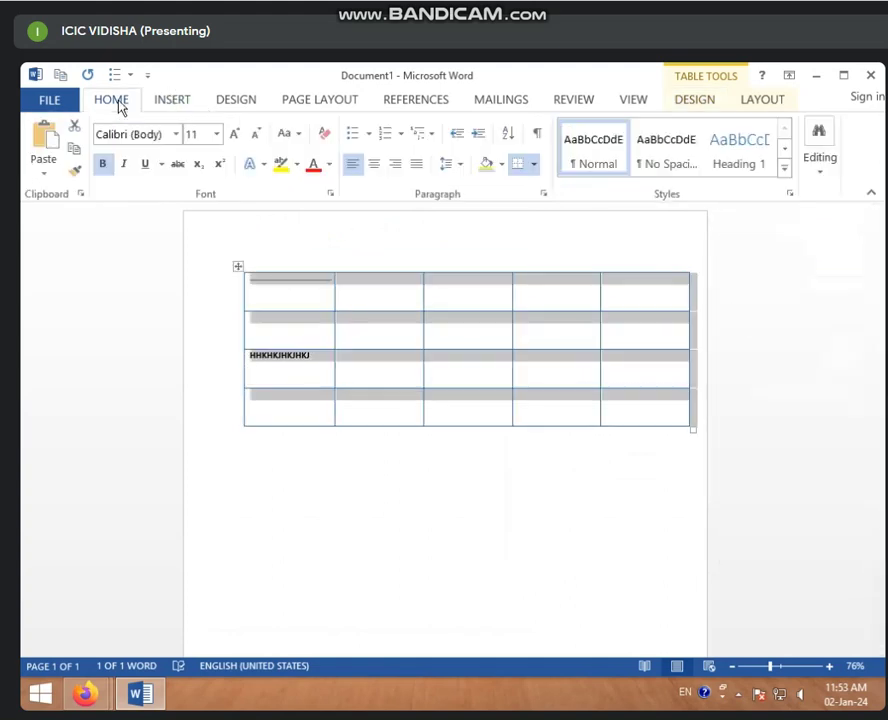
click(535, 165)
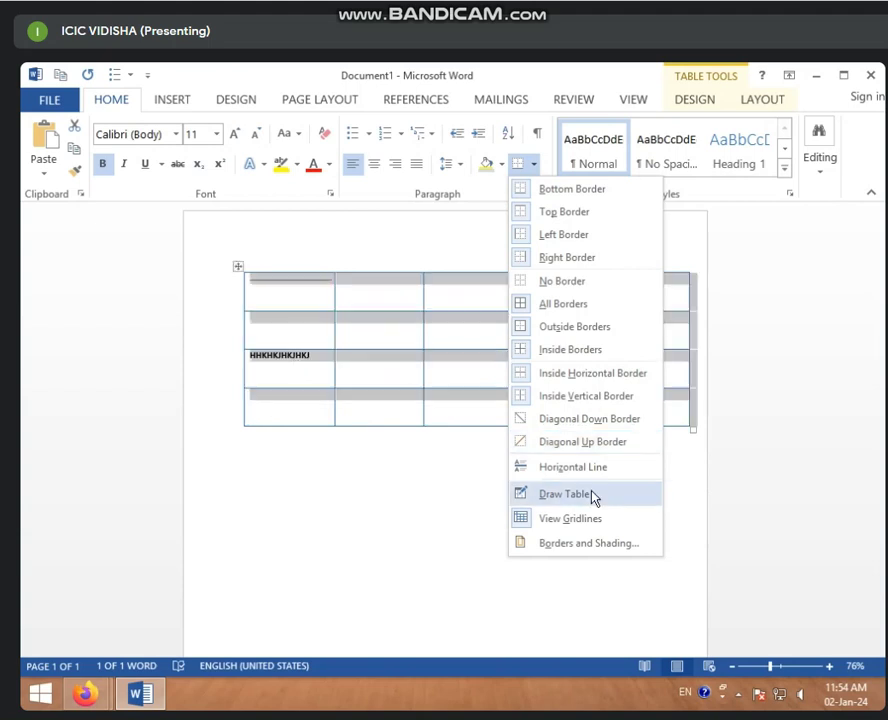
Remove all borders from the table using No Border in Home's Borders list
click(546, 523)
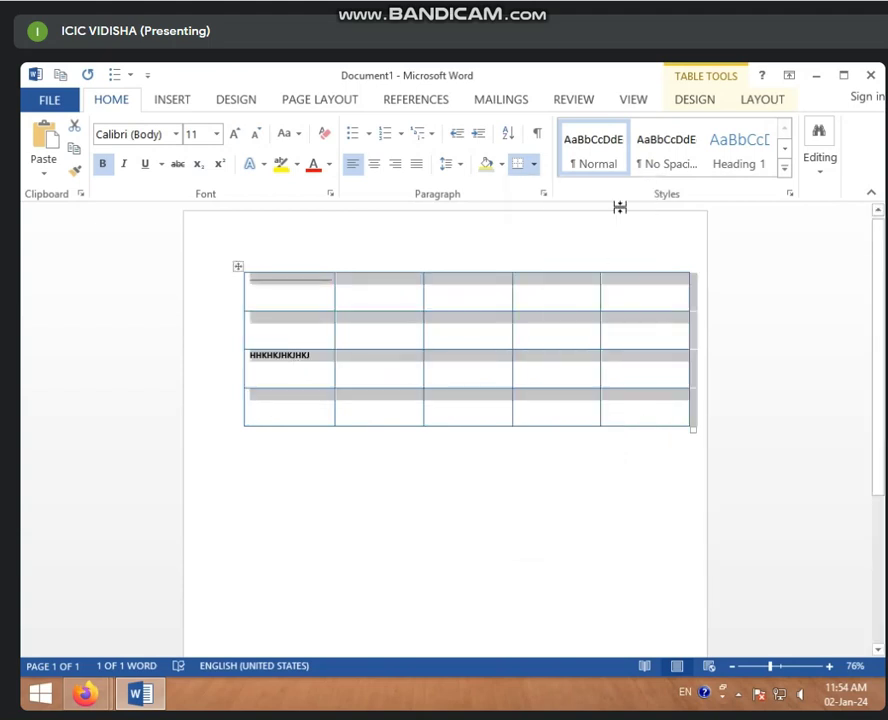
click(534, 165)
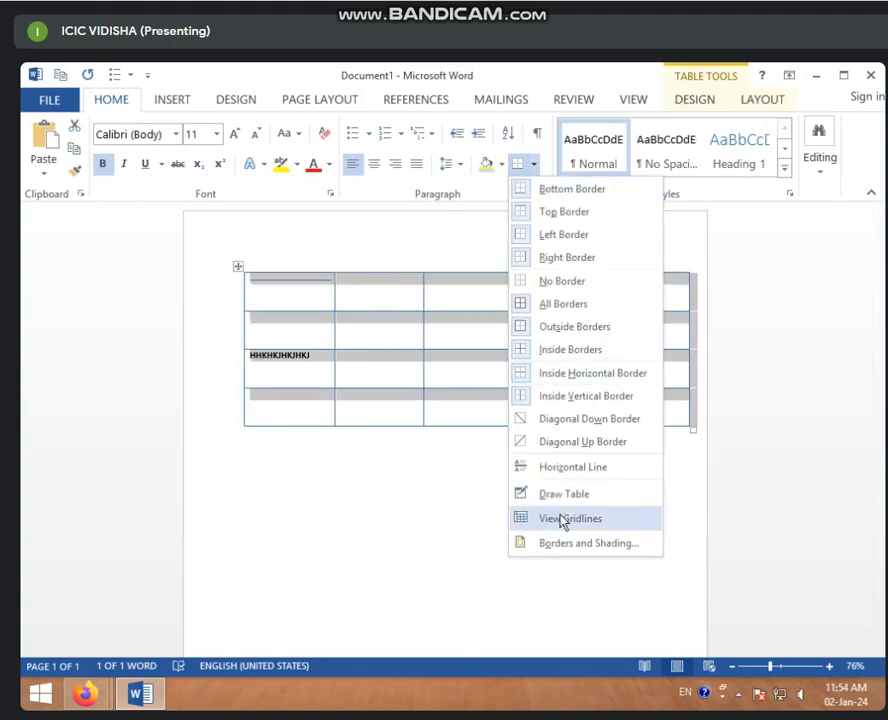
click(565, 280)
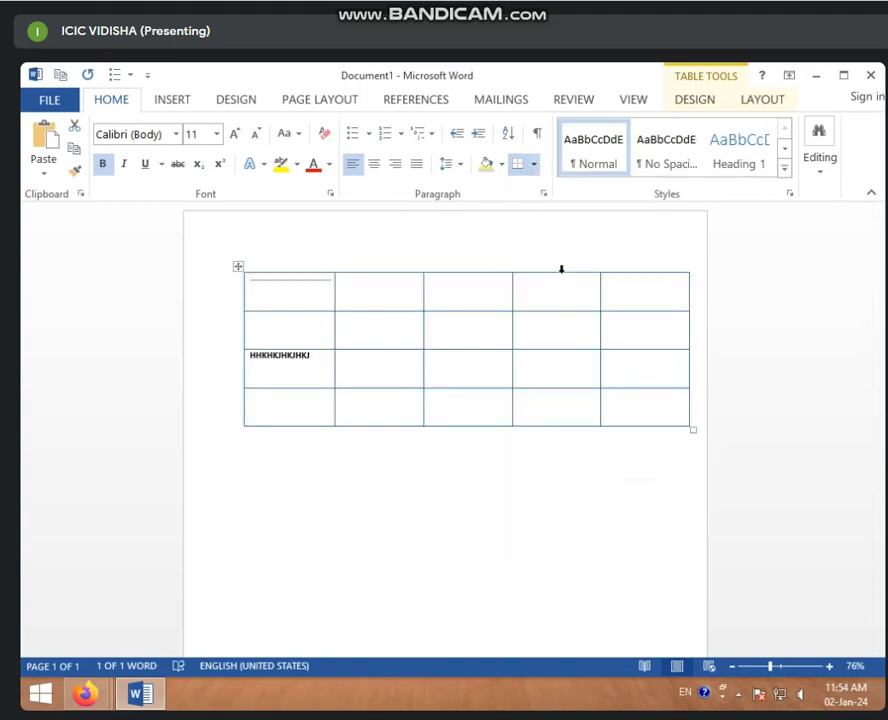
click(452, 295)
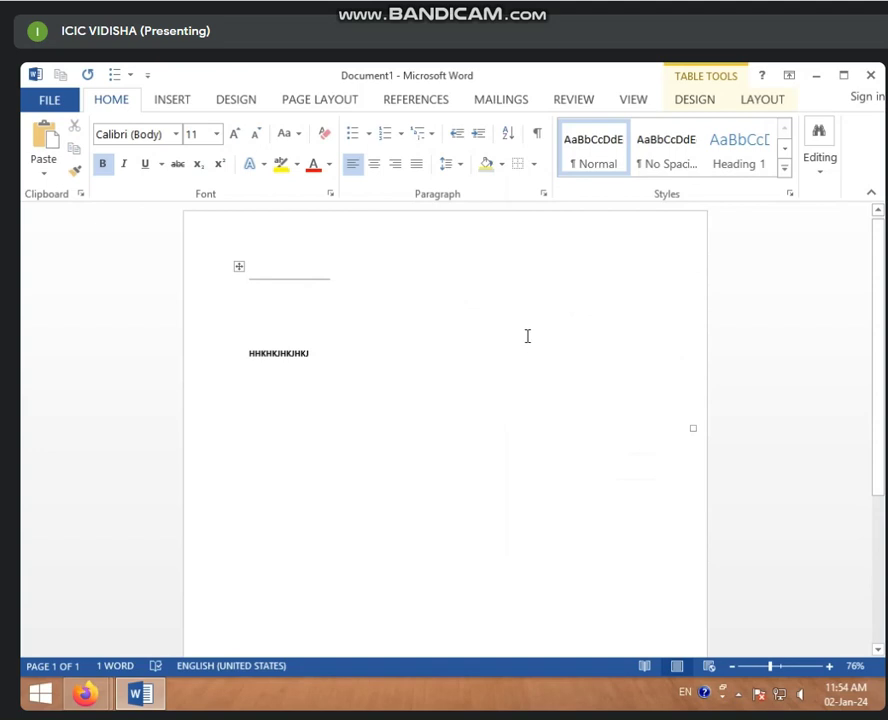
Turn on View Gridlines so the borderless table shows dashed gridlines
click(534, 164)
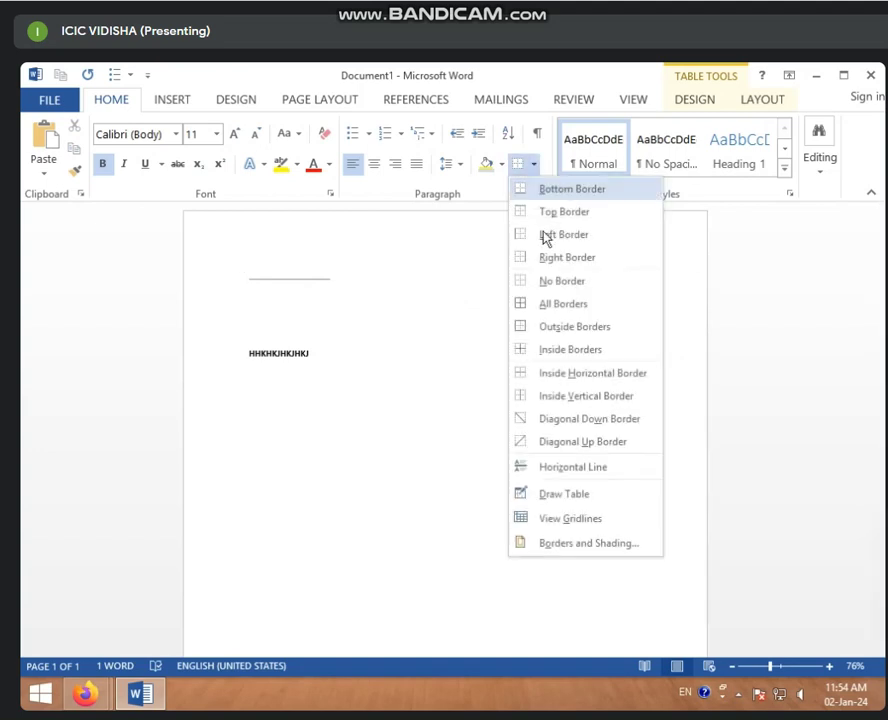
click(548, 518)
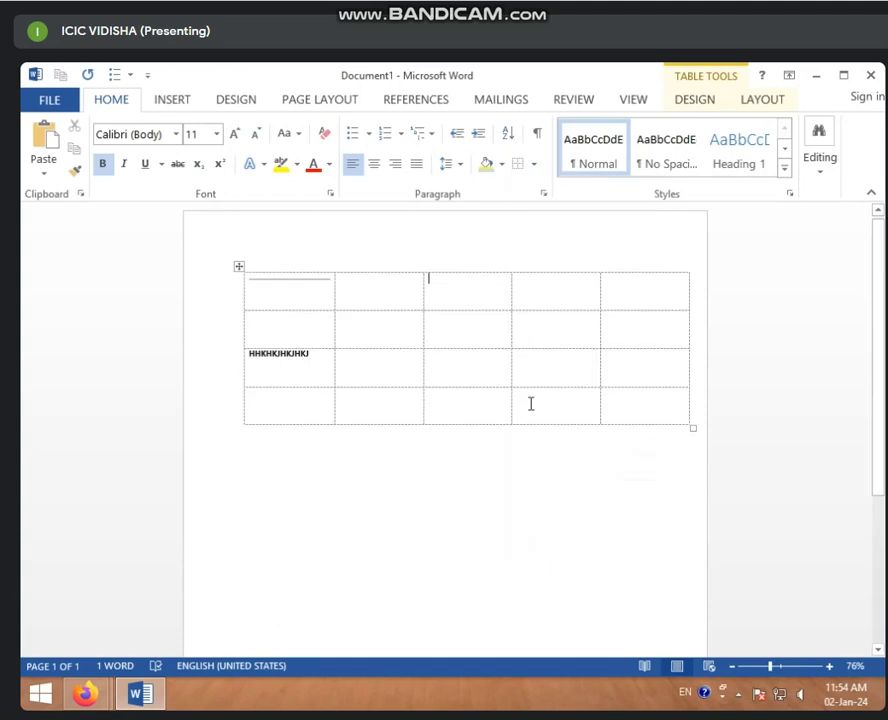
click(534, 164)
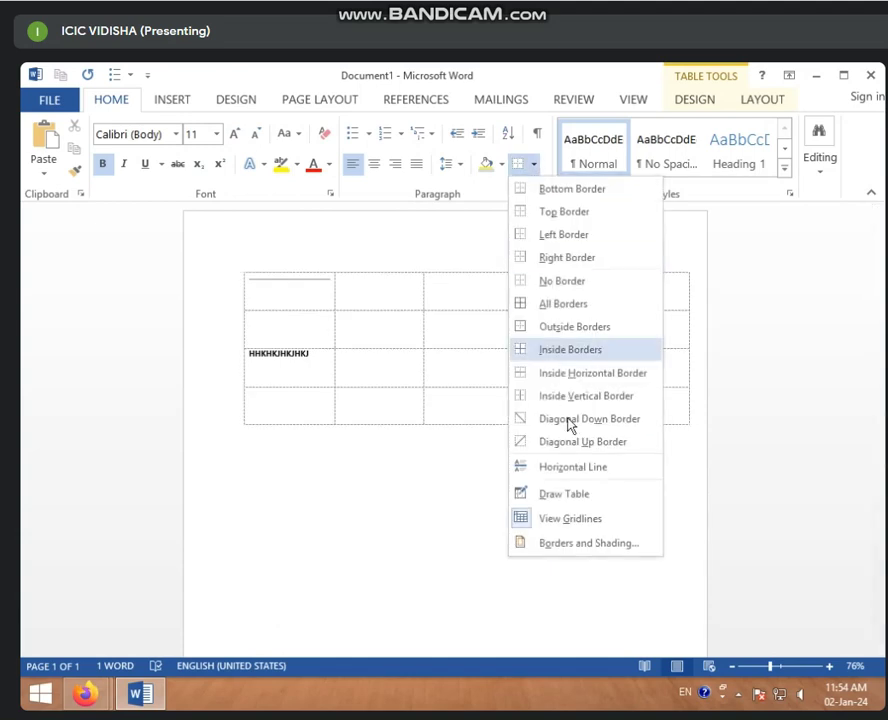
Draw a table box below the first table and split it with two vertical column lines
click(563, 500)
drag(253, 441, 685, 543)
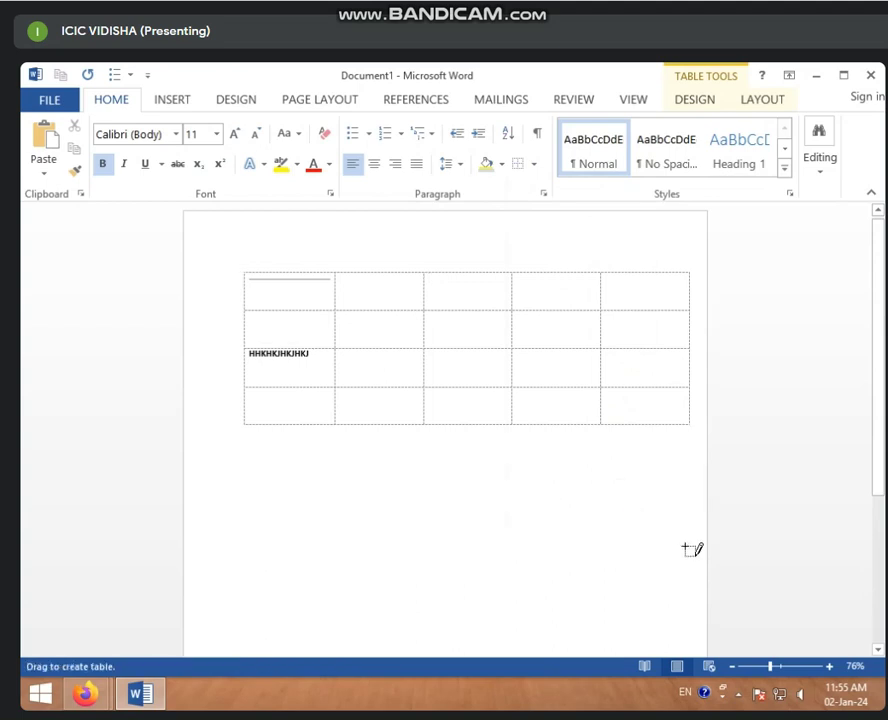
drag(318, 426, 333, 521)
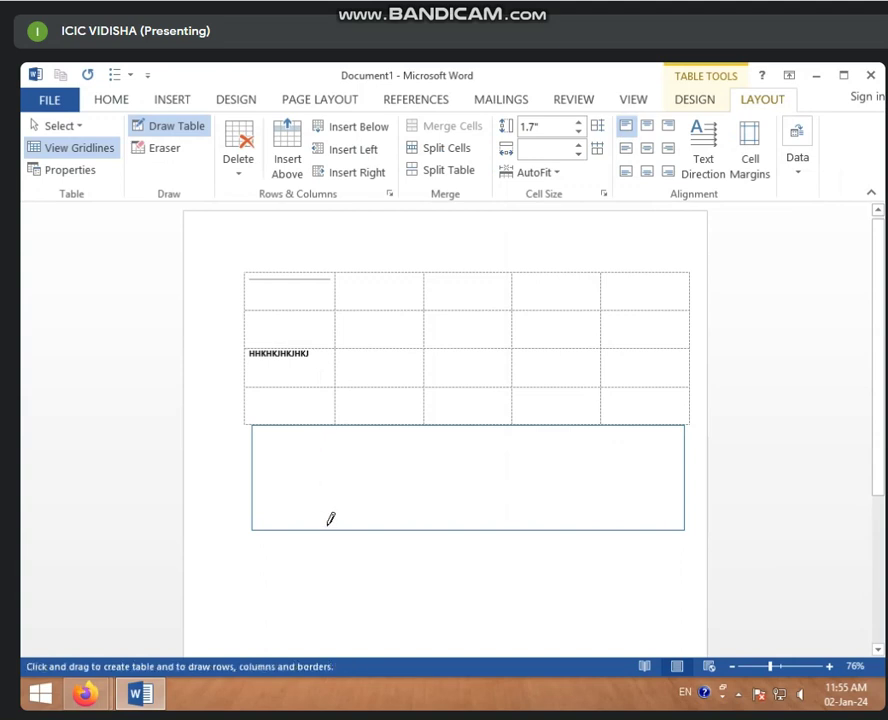
key(ctrl+z)
drag(346, 428, 348, 535)
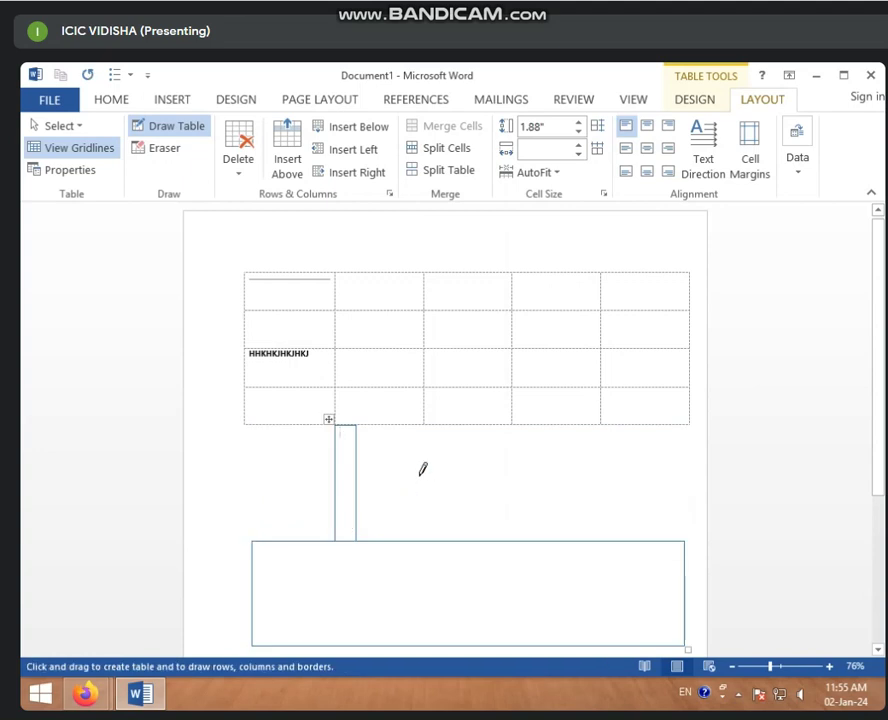
key(ctrl+z)
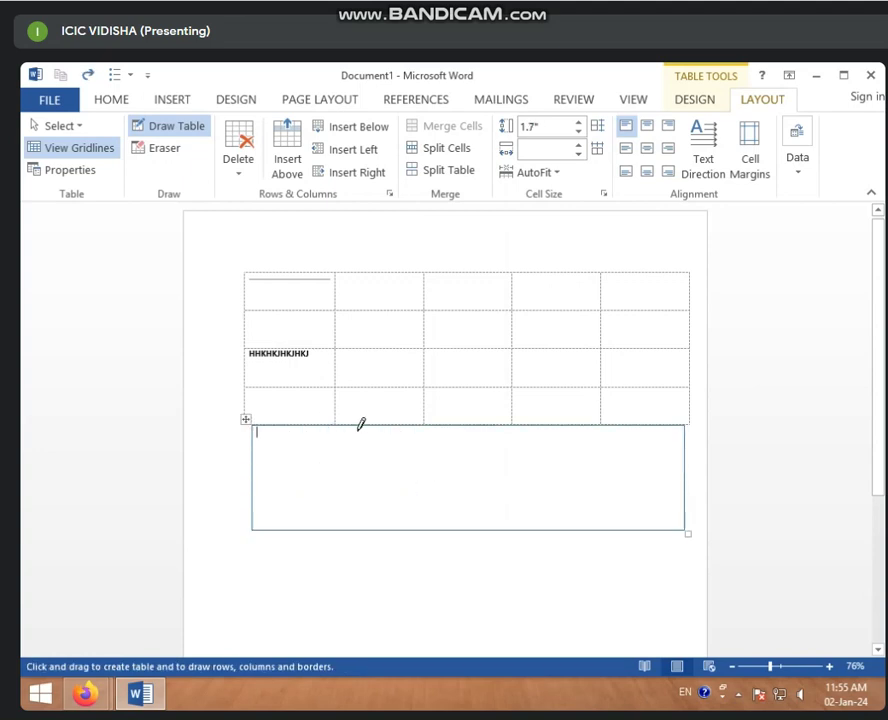
drag(340, 426, 347, 504)
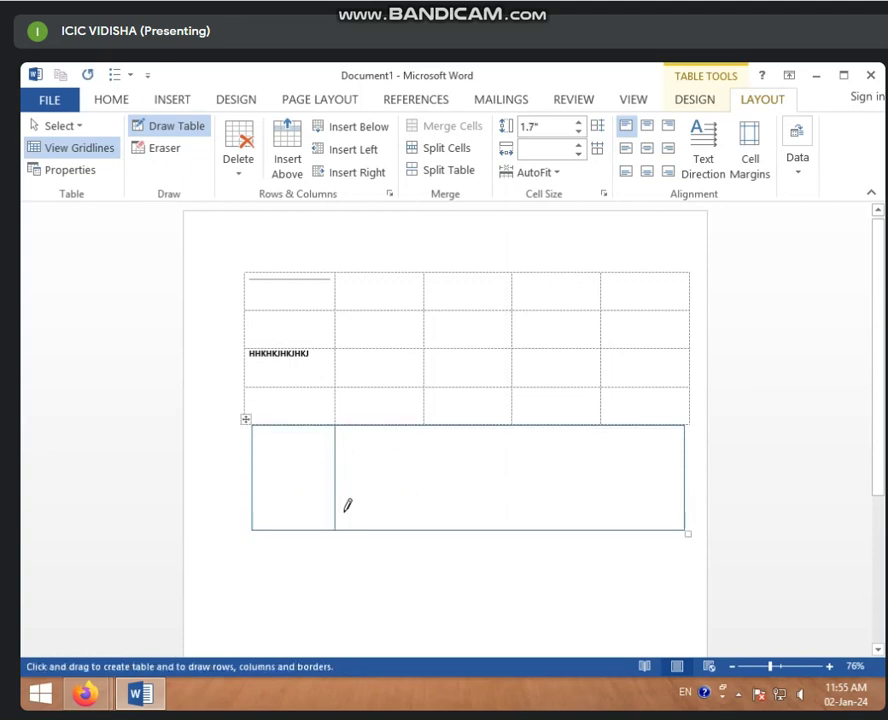
drag(427, 420, 432, 508)
drag(428, 420, 392, 476)
drag(424, 421, 422, 516)
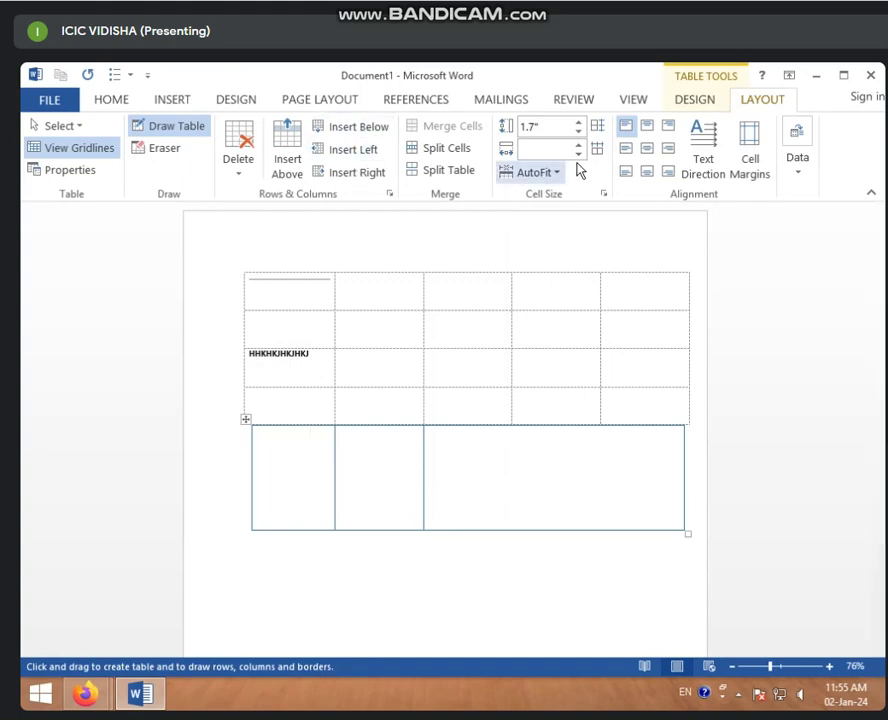
click(717, 105)
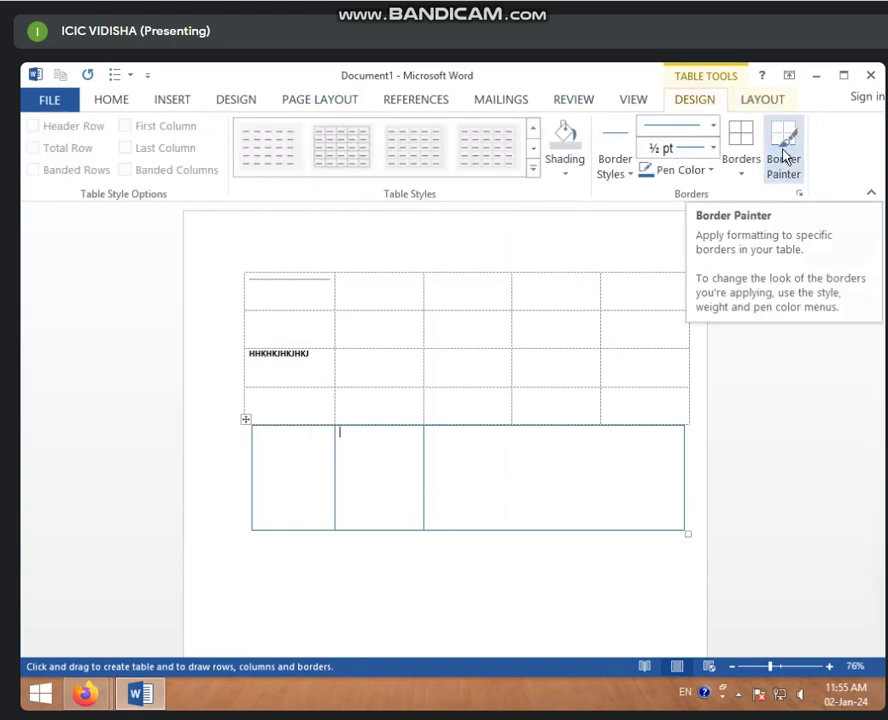
Give the border pen a theme colour and a 1½ pt style, then turn off Border Painter
click(706, 172)
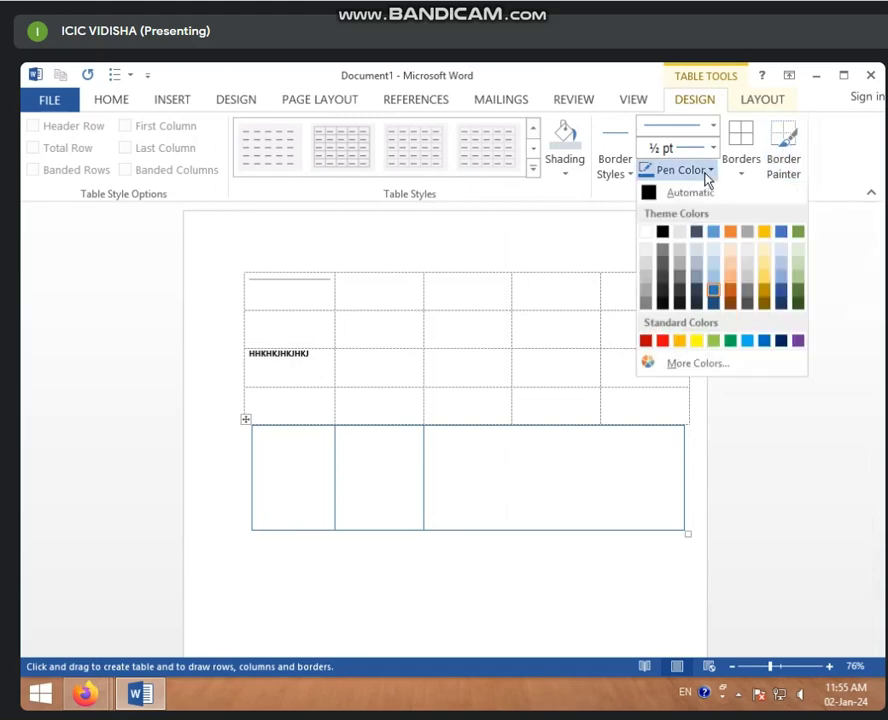
click(708, 234)
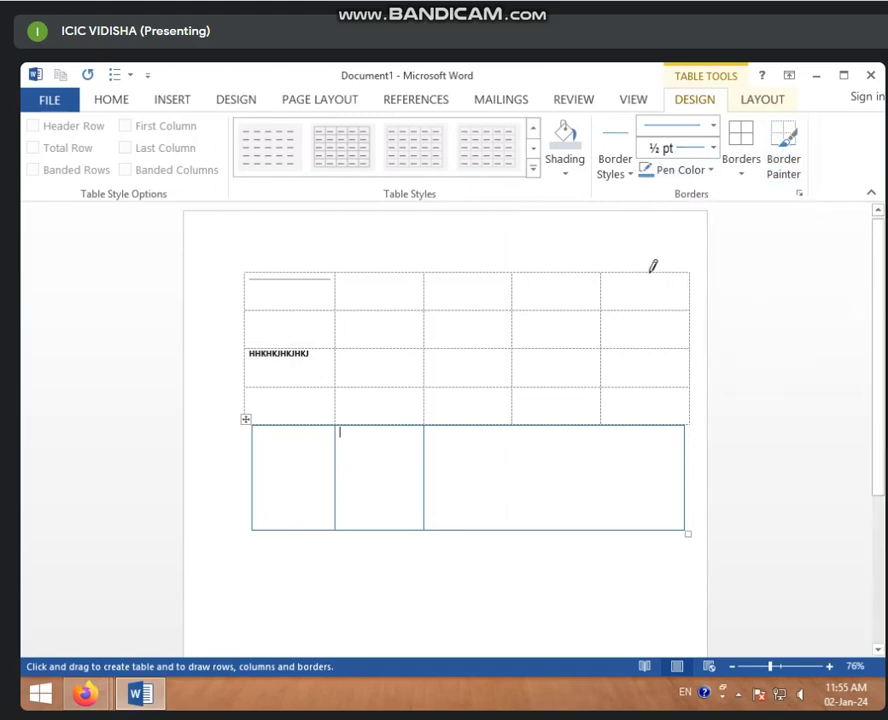
click(626, 172)
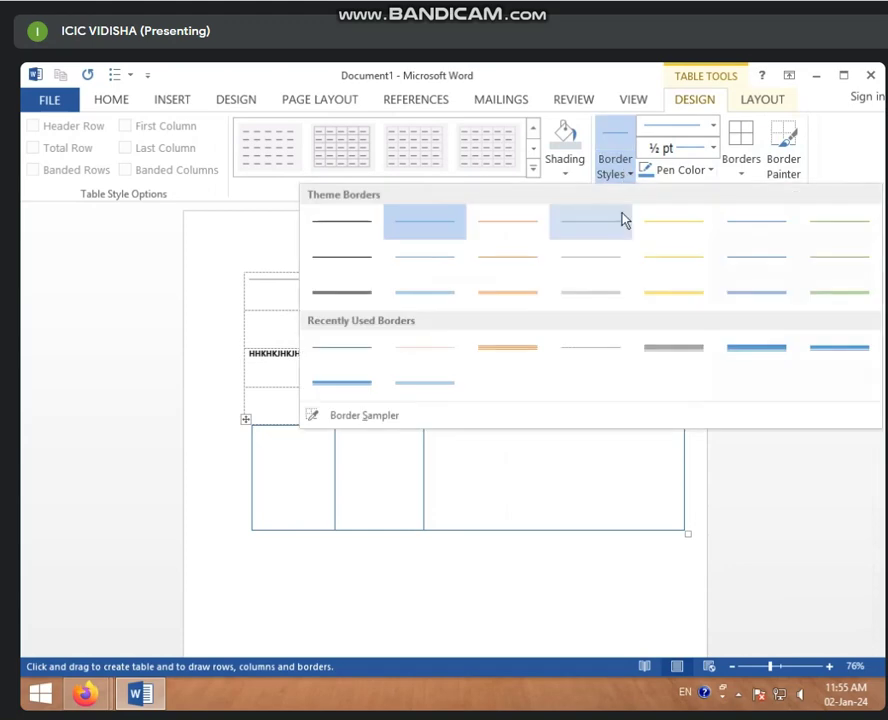
click(590, 256)
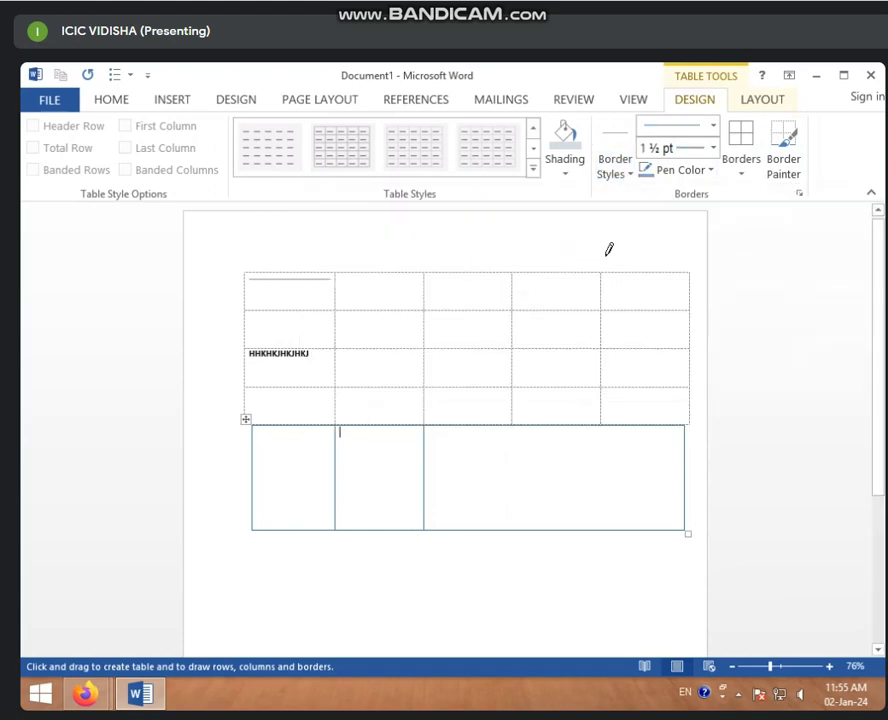
click(786, 168)
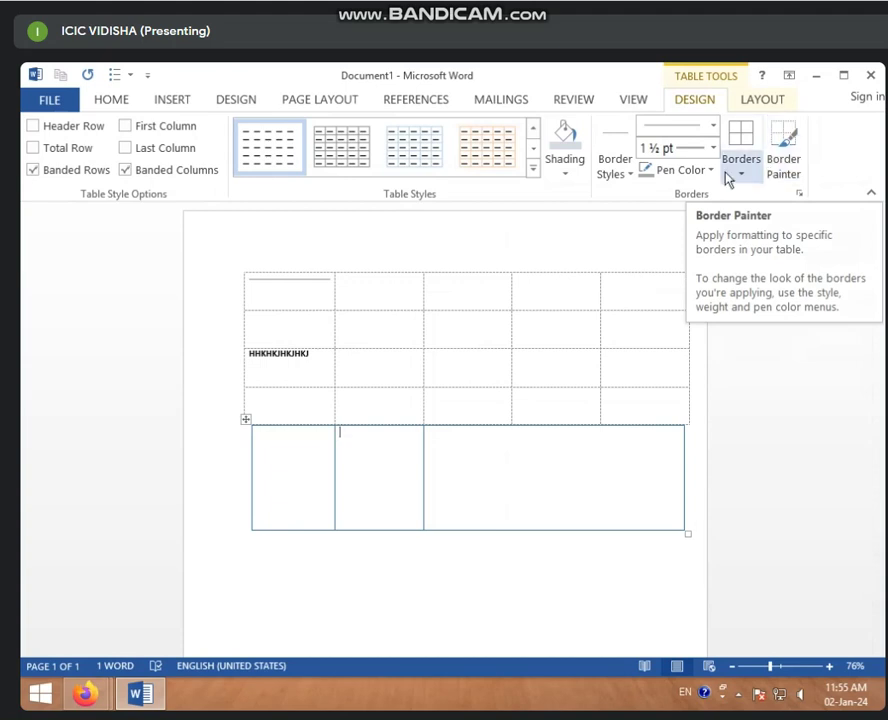
mouse_move(531, 285)
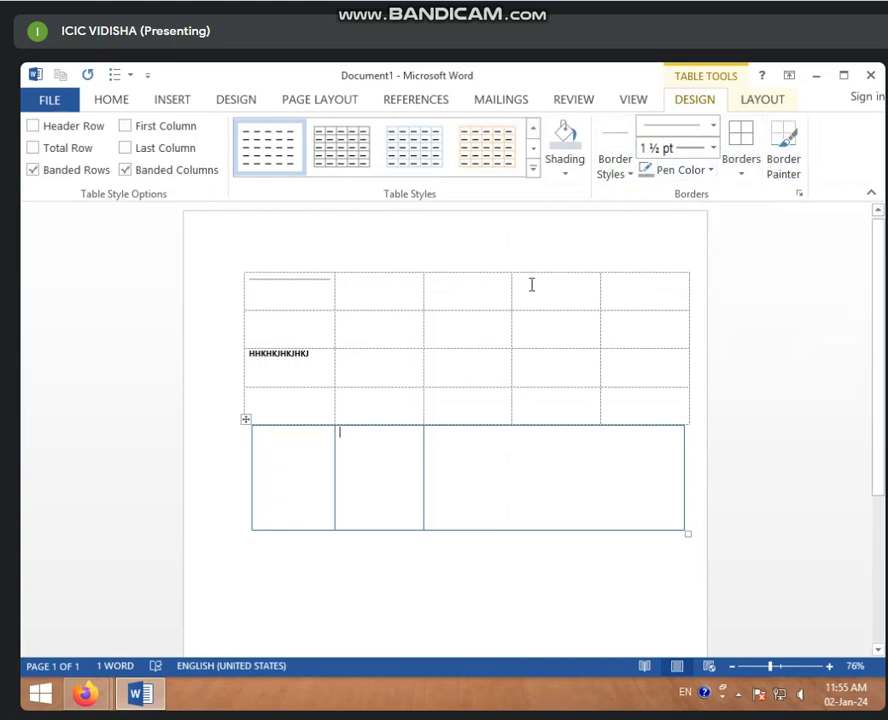
Delete both tables with Ctrl+A and Delete, then insert a 7×5 table
key(ctrl+a)
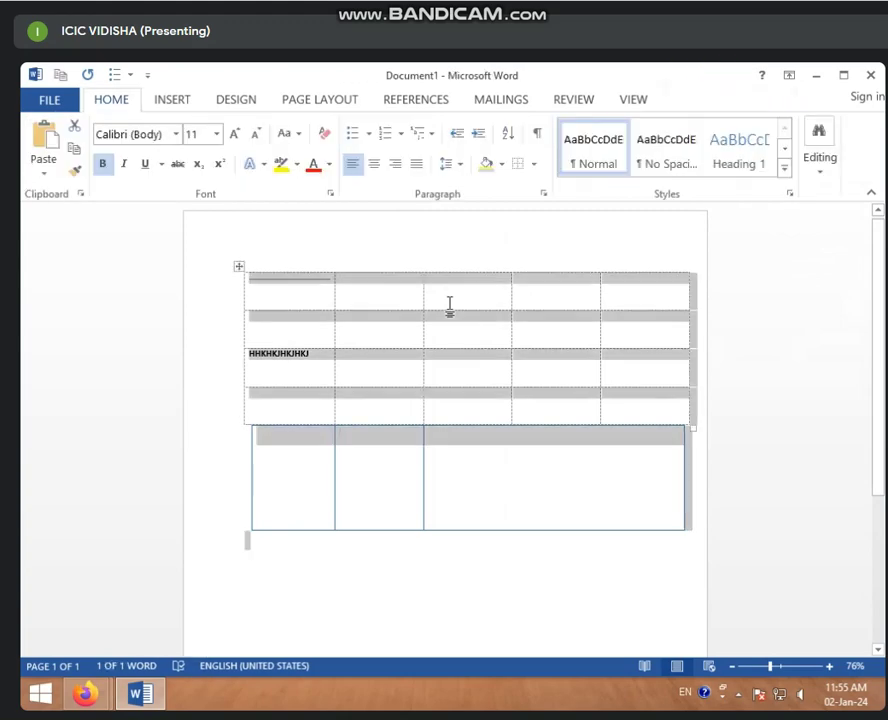
key(Delete)
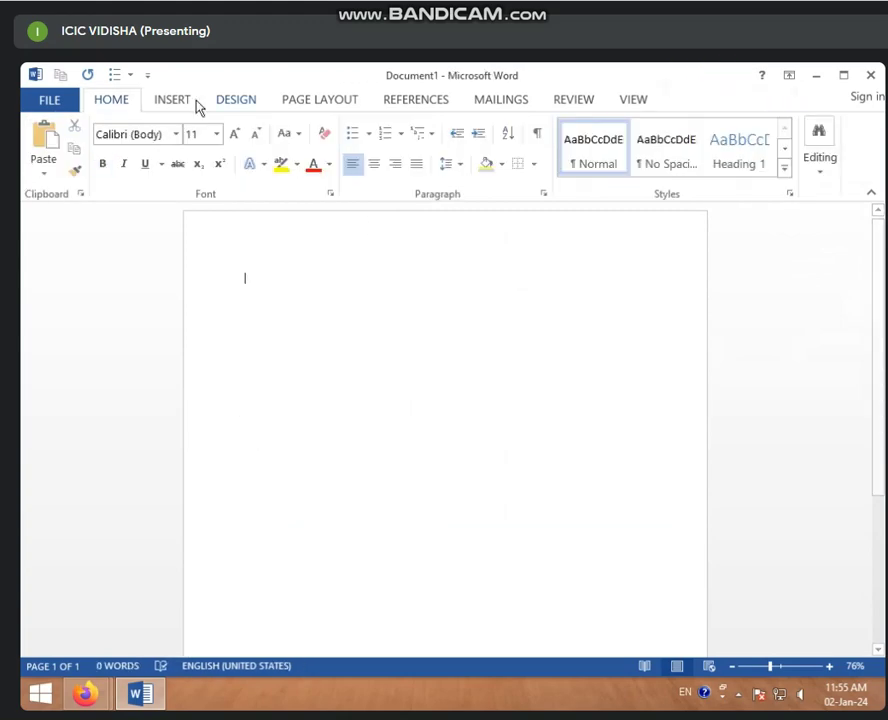
click(174, 100)
click(86, 165)
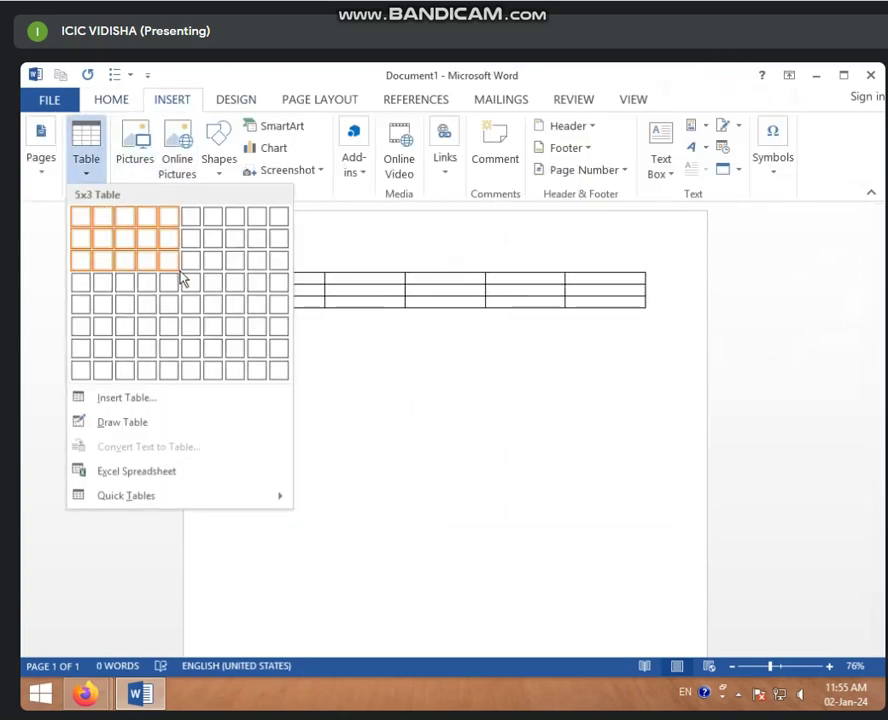
click(215, 302)
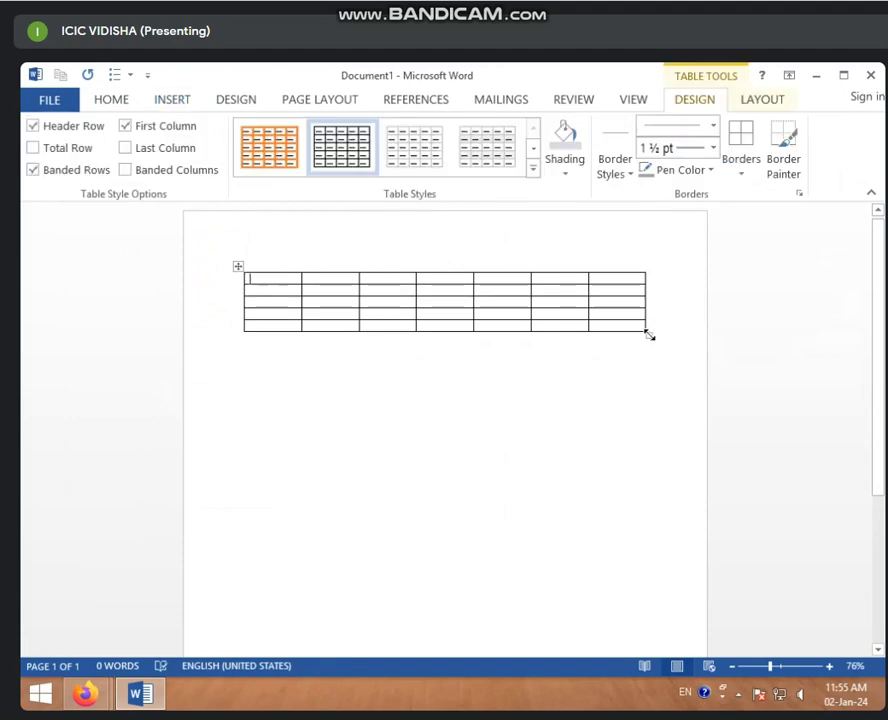